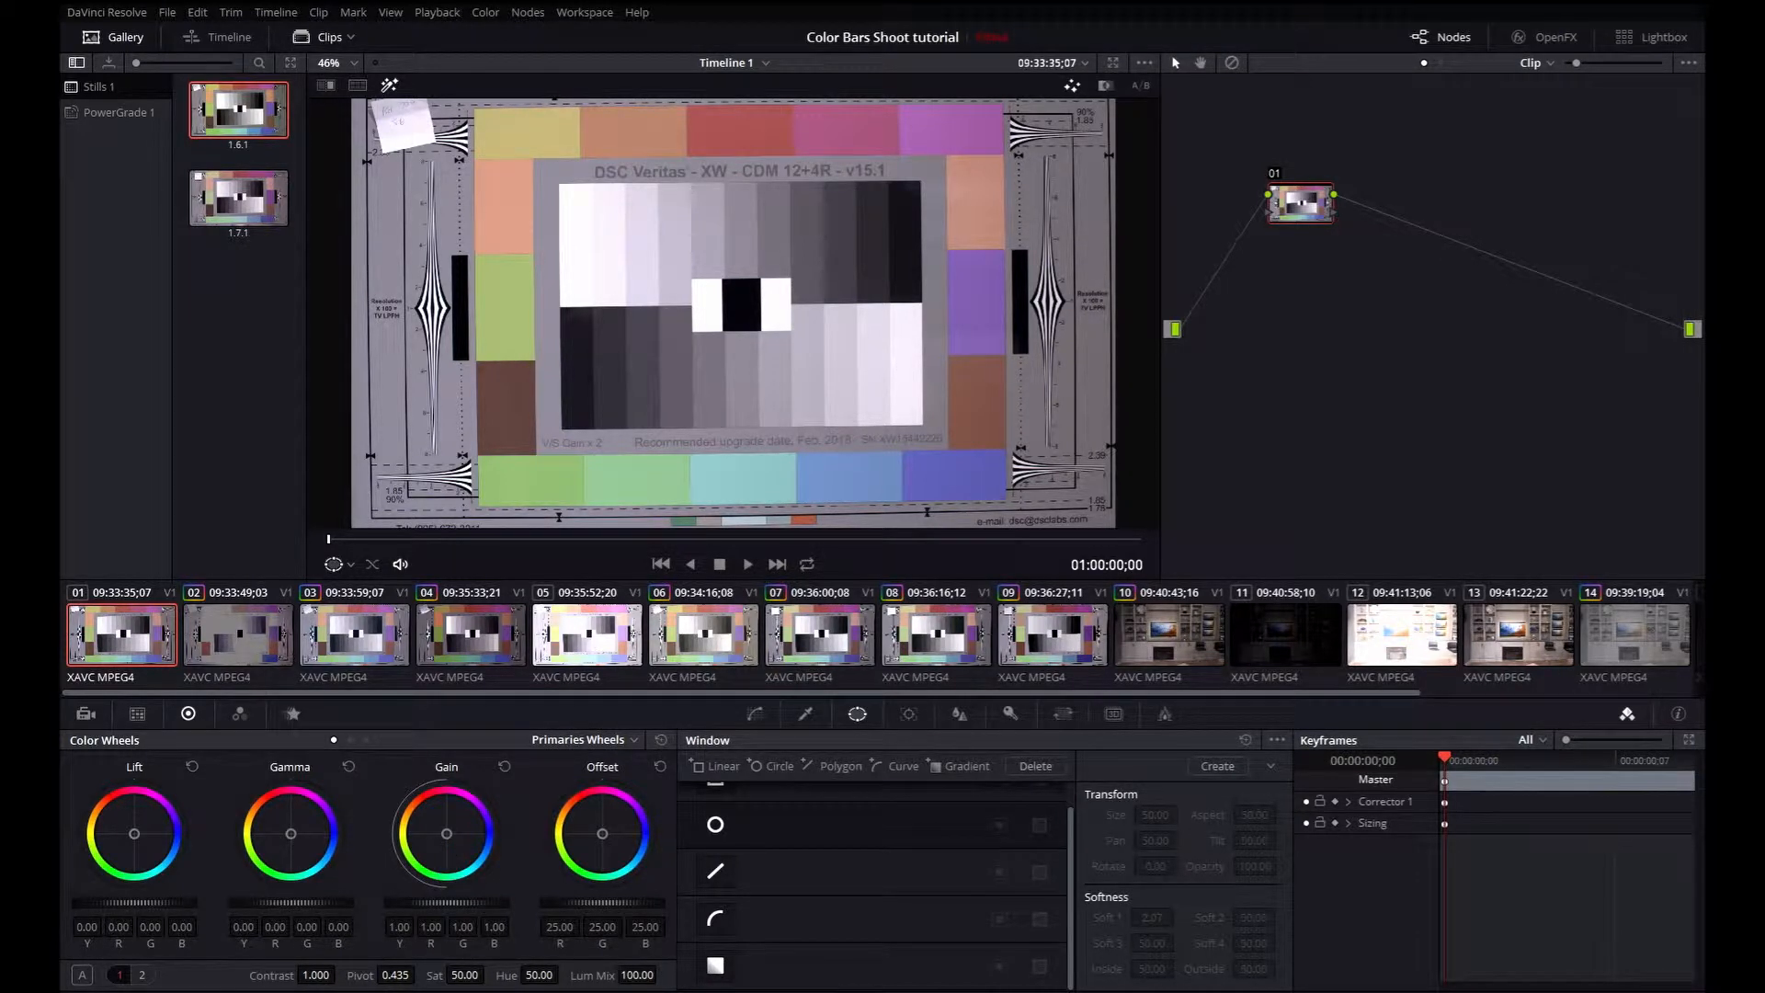
- Display the vectorscope and waveform scopes window clear of the node graph and add a serial node after node 01
key(ctrl+shift+w)
drag(1260, 521, 850, 572)
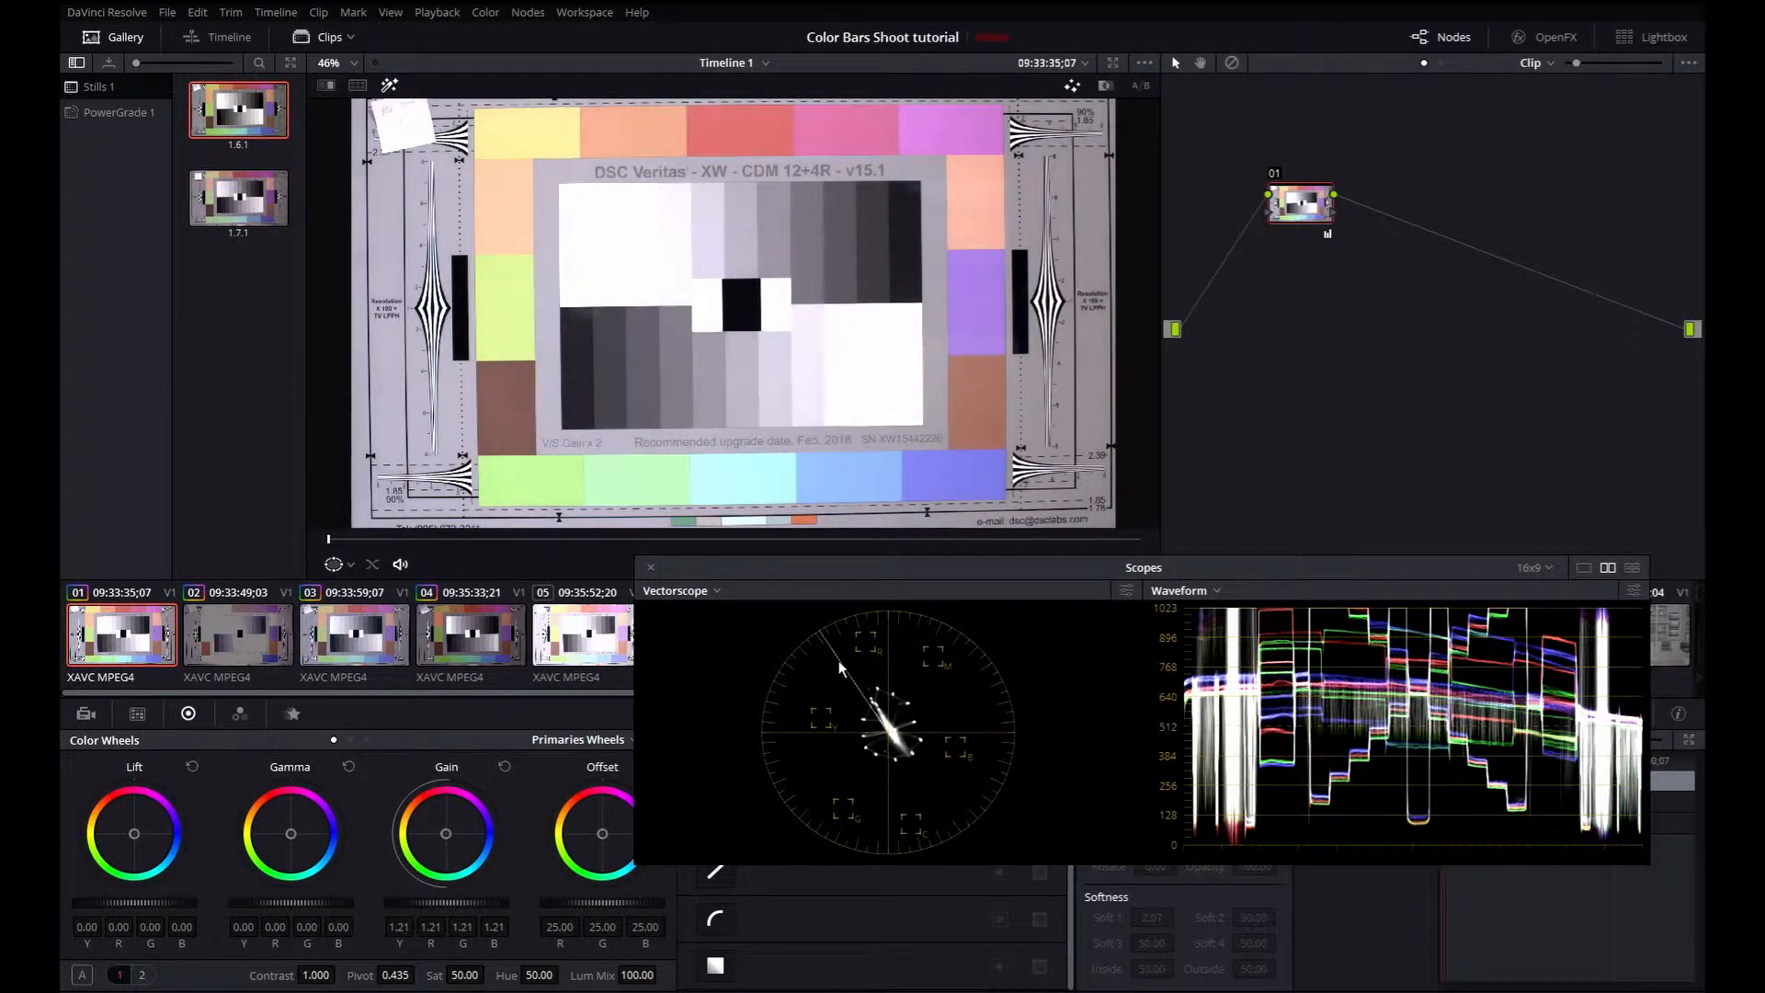
key(alt+s)
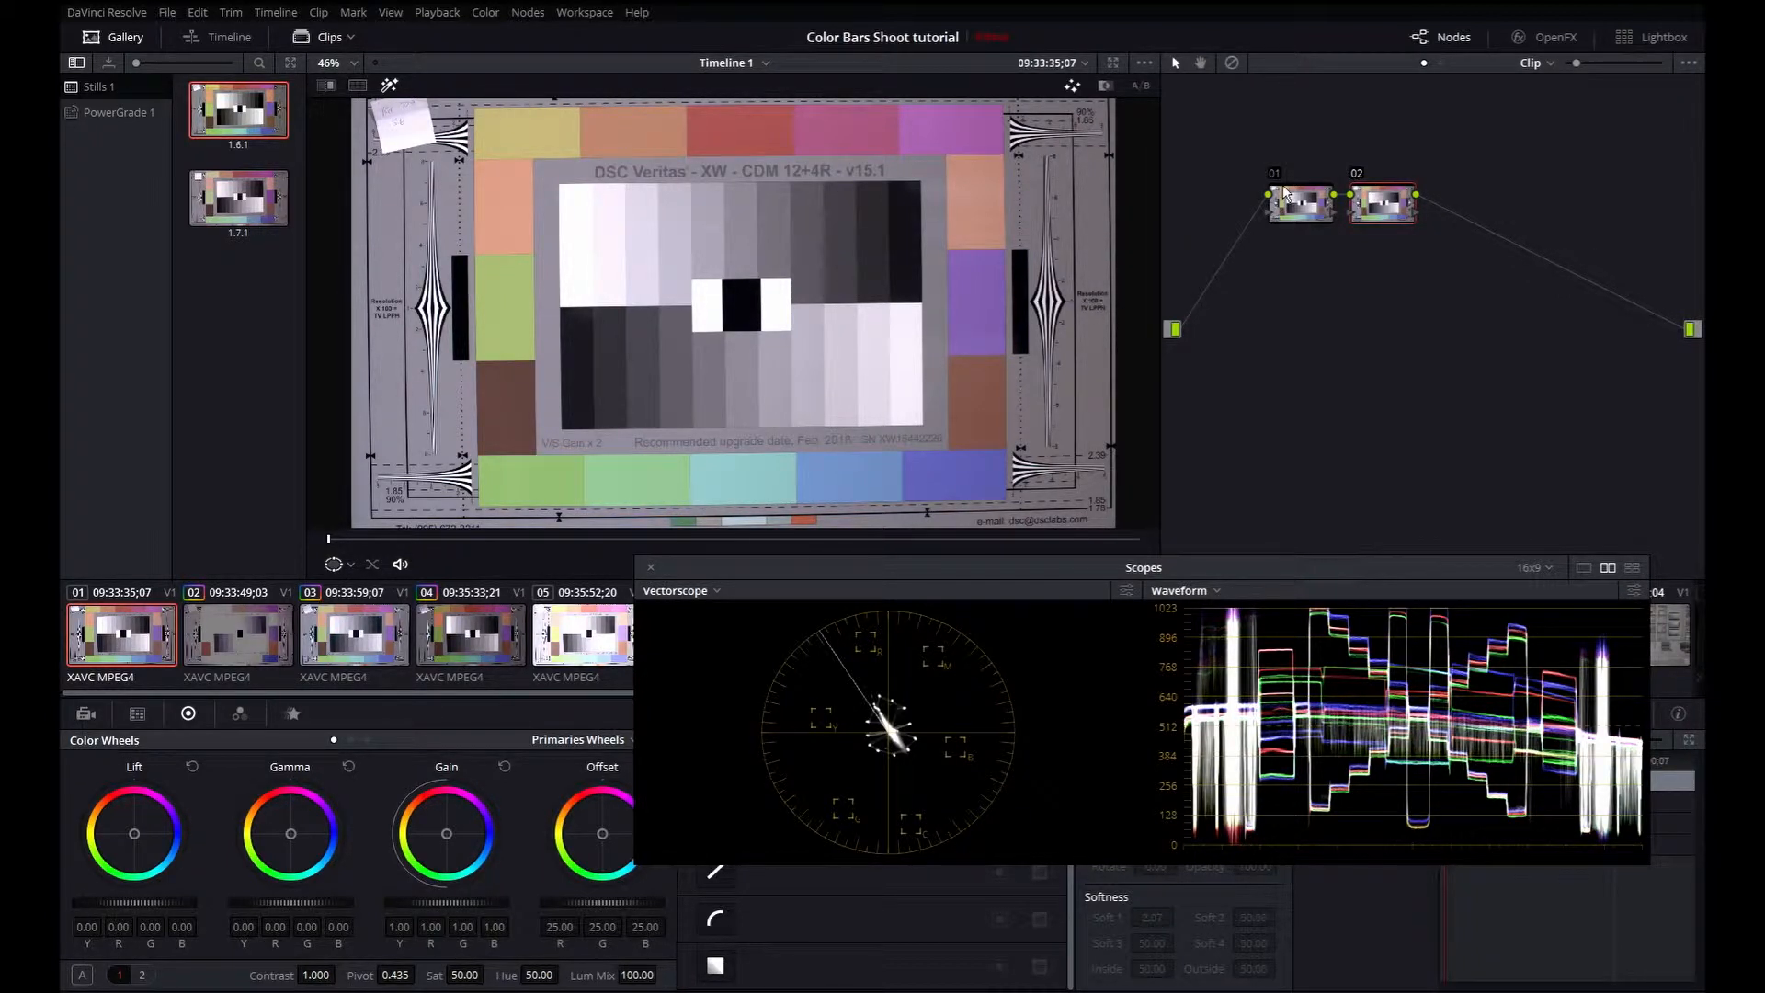
- Enlarge the scopes window and reposition it just above the color wheels
drag(1437, 571, 1067, 355)
drag(1278, 640, 1677, 758)
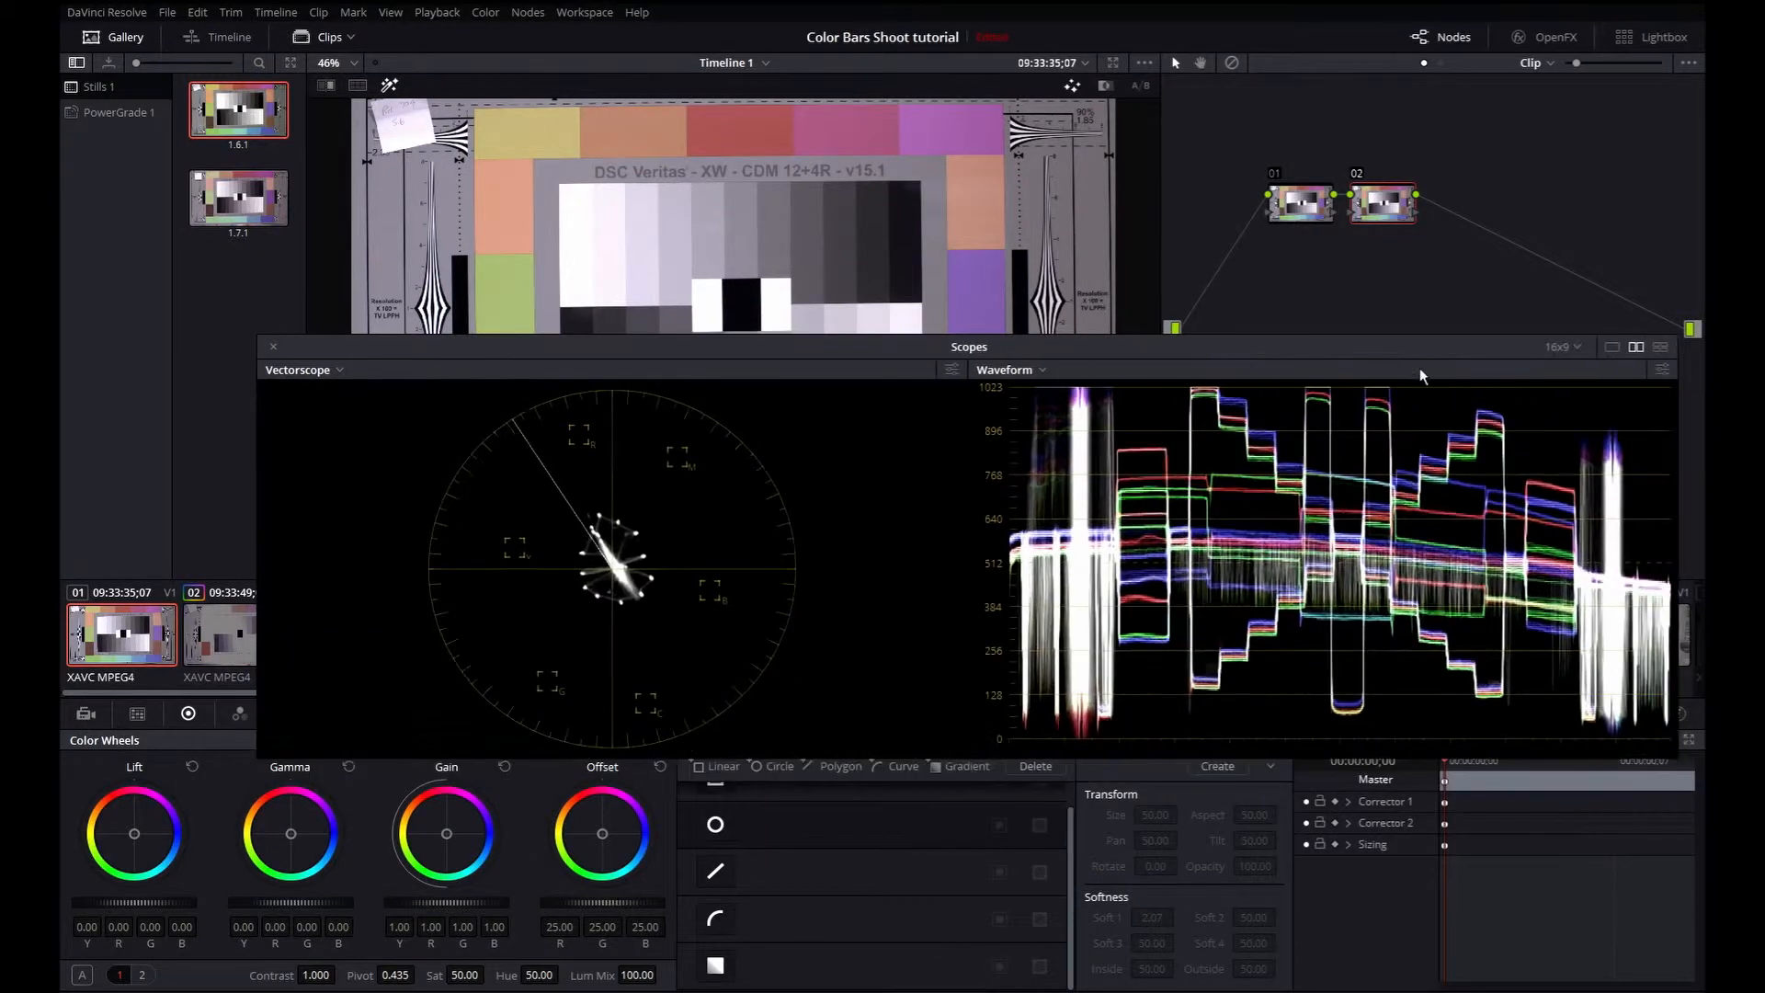
drag(1396, 351, 1225, 276)
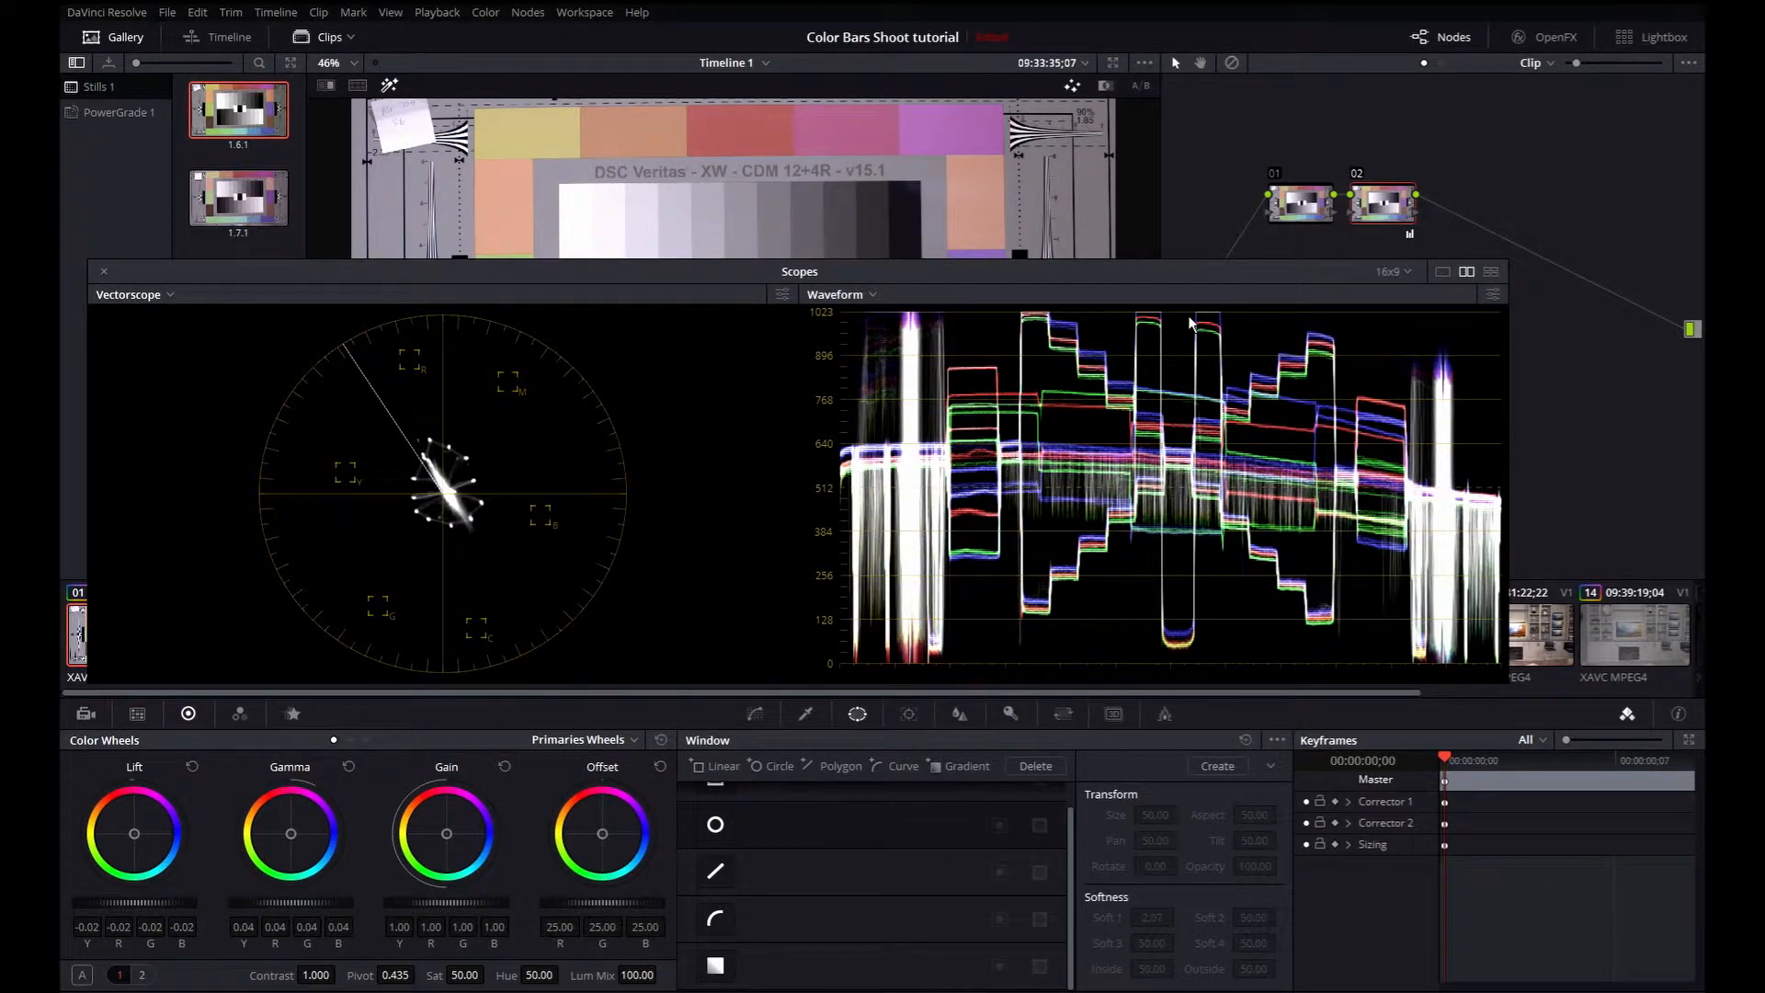
- Hide the scopes, replace node 02 with a fresh serial node, and switch the color wheels to Log mode
key(ctrl+shift+w)
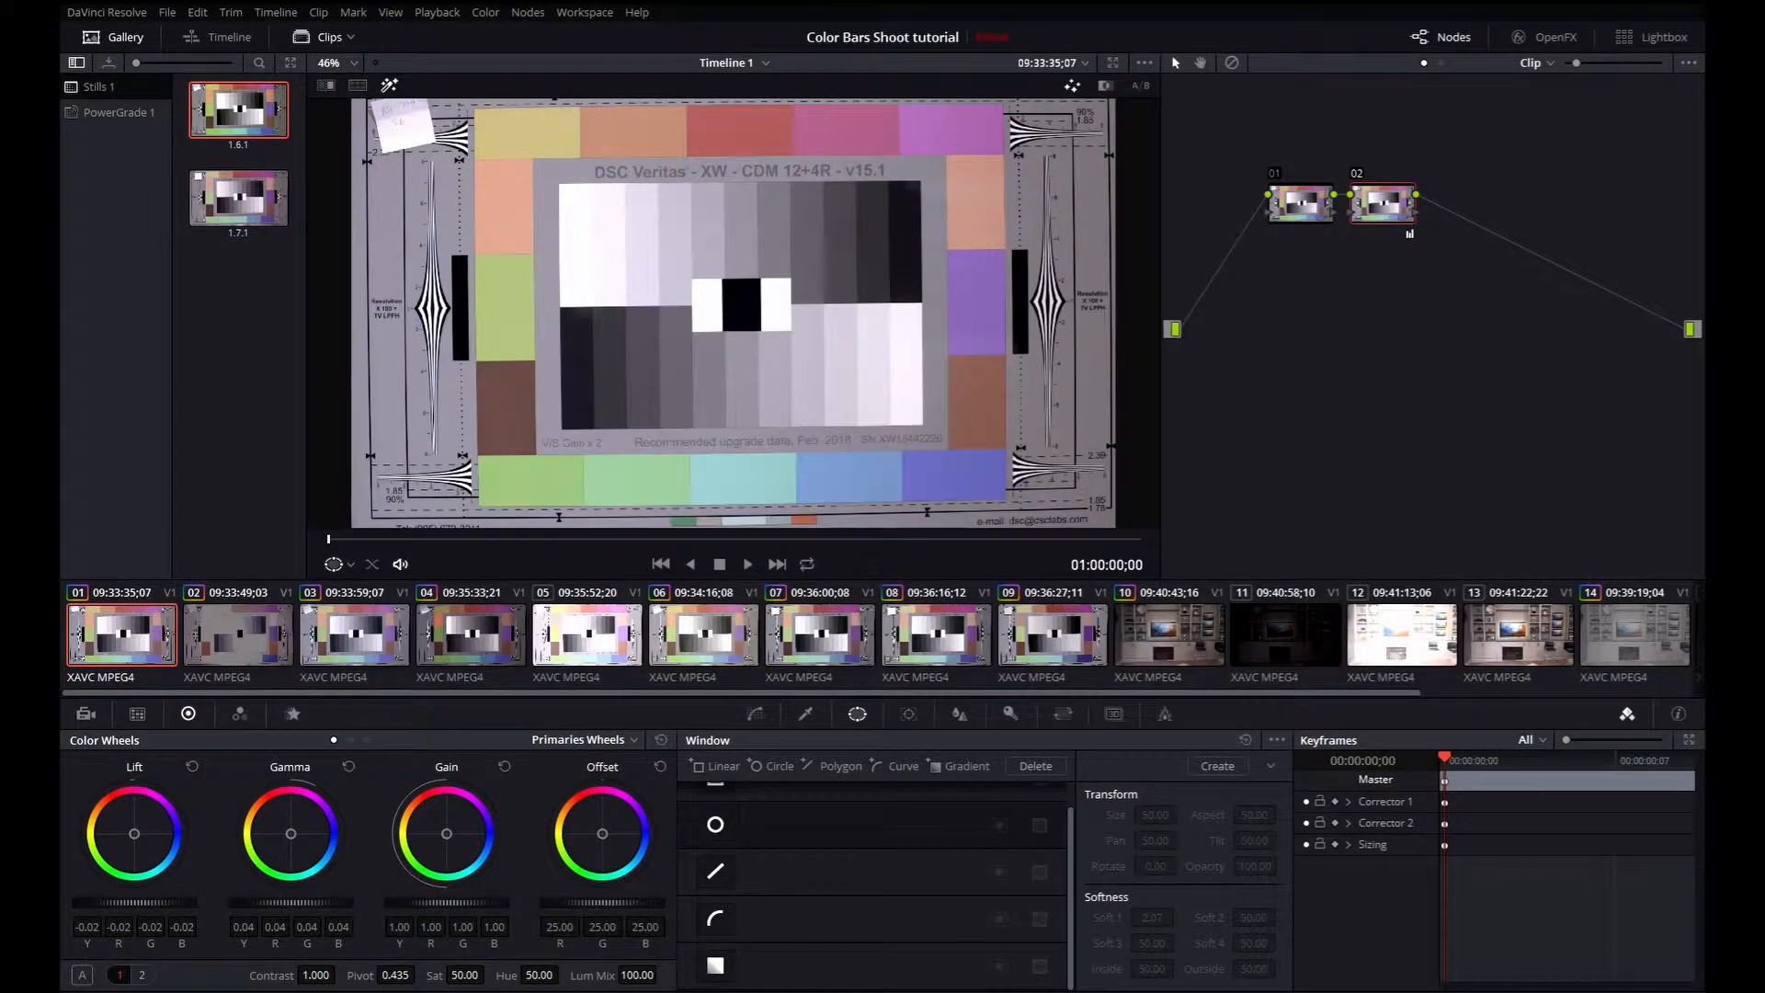
key(Delete)
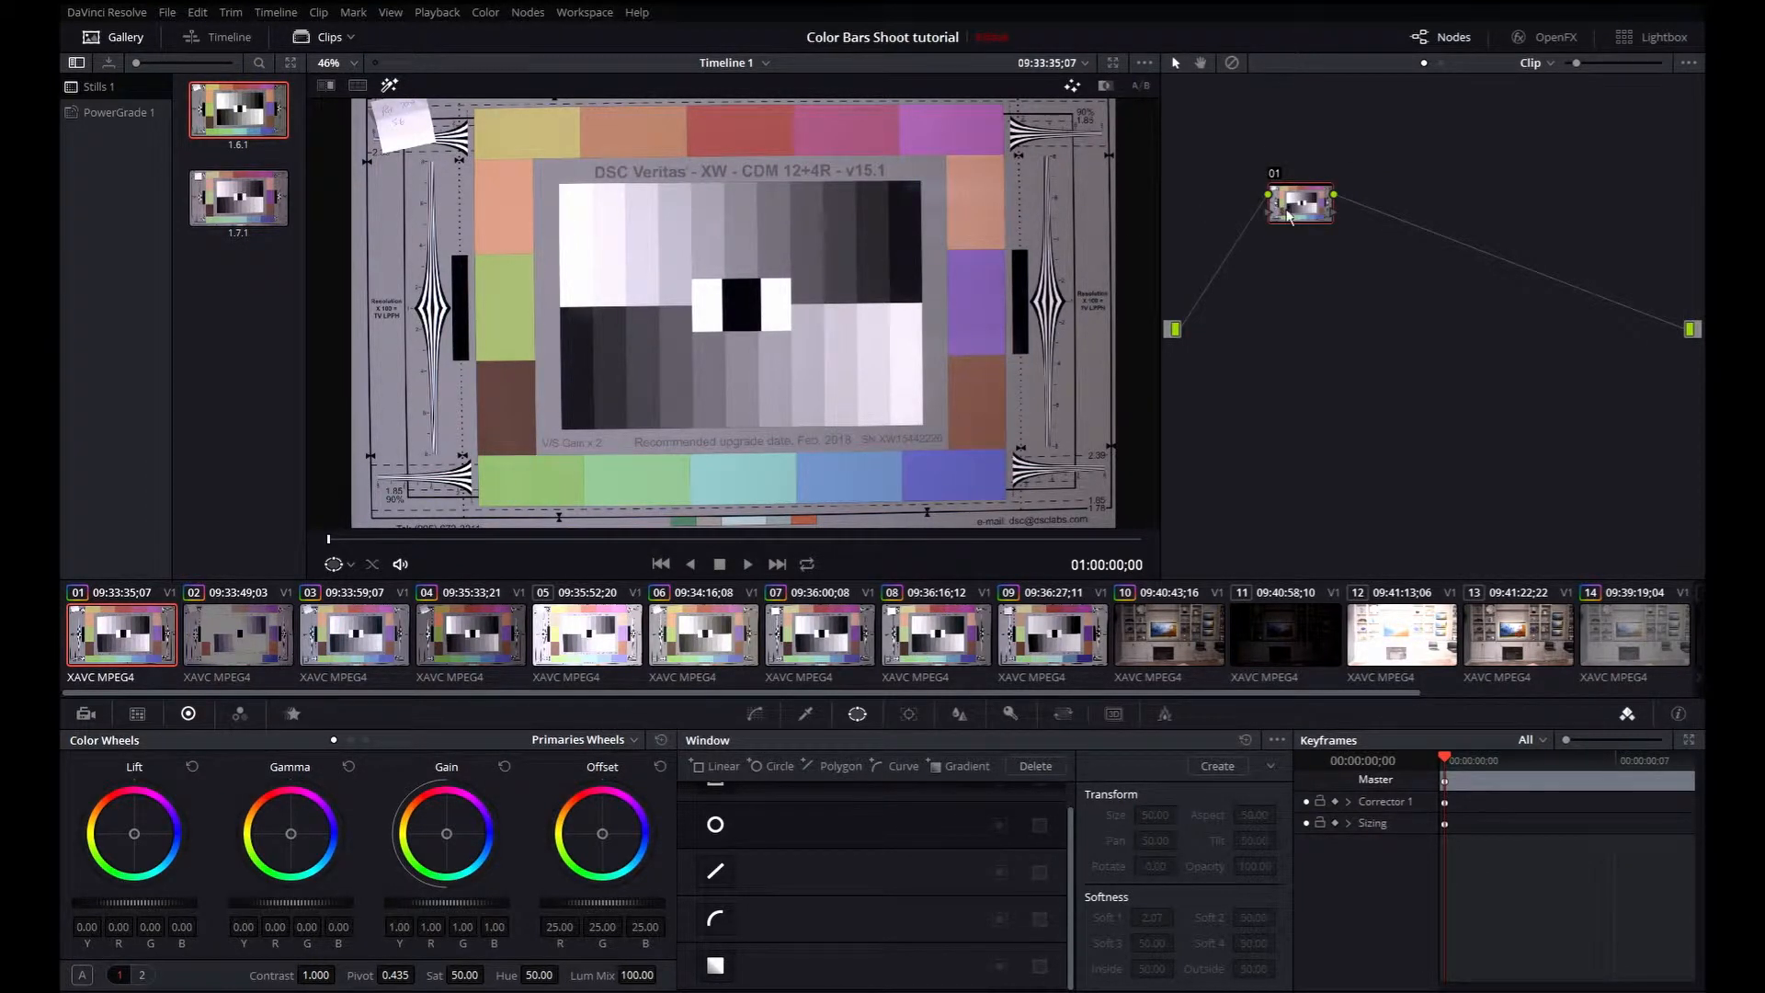
key(alt+s)
click(592, 746)
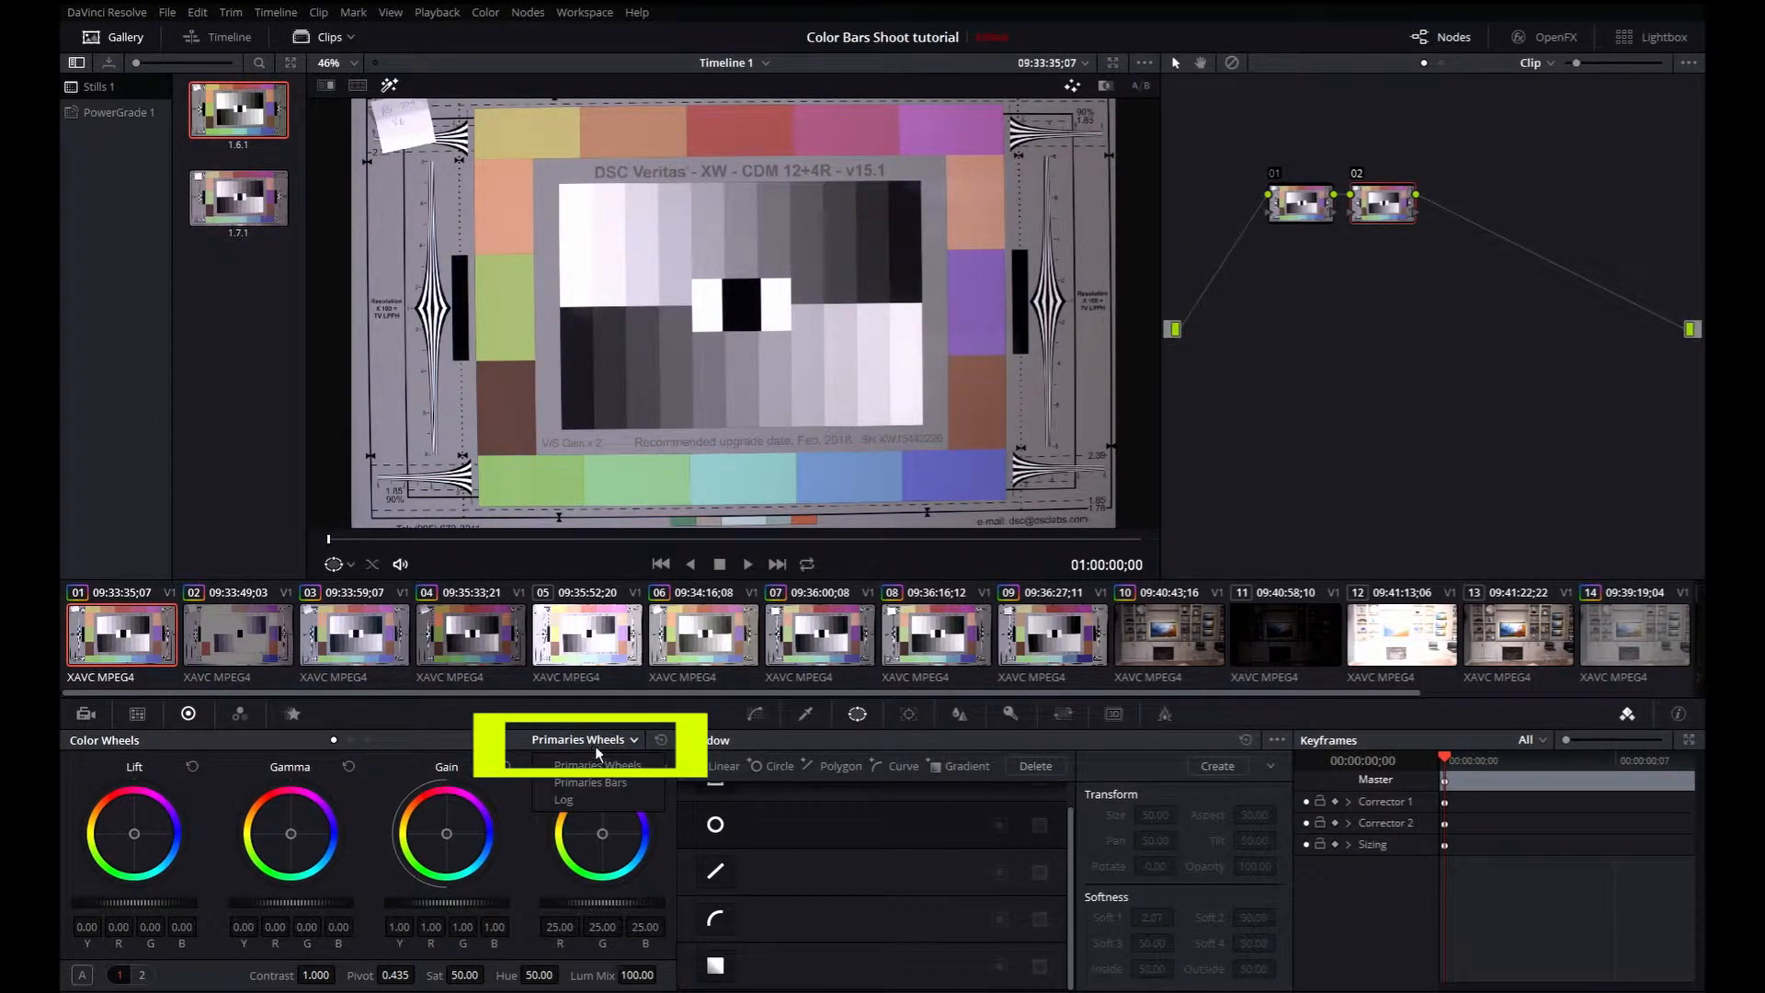
click(598, 799)
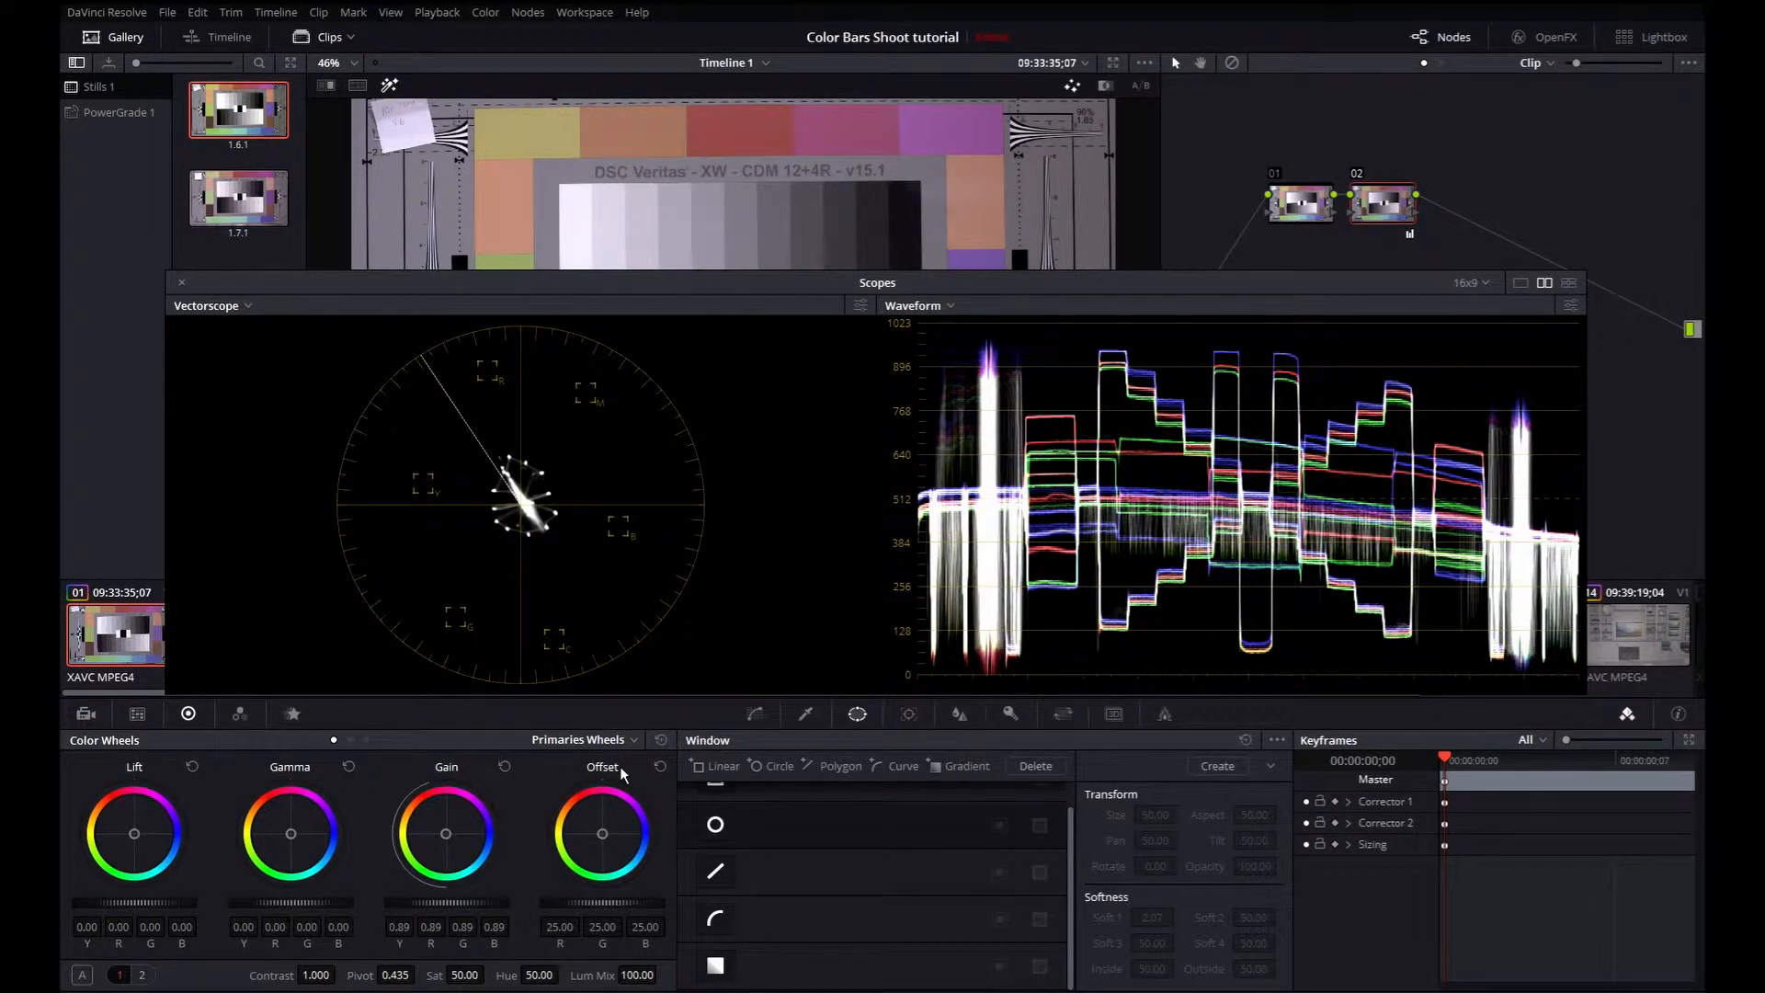
- Delete node 02 and set the color wheels to Log mode for the remaining node 01
right_click(1385, 190)
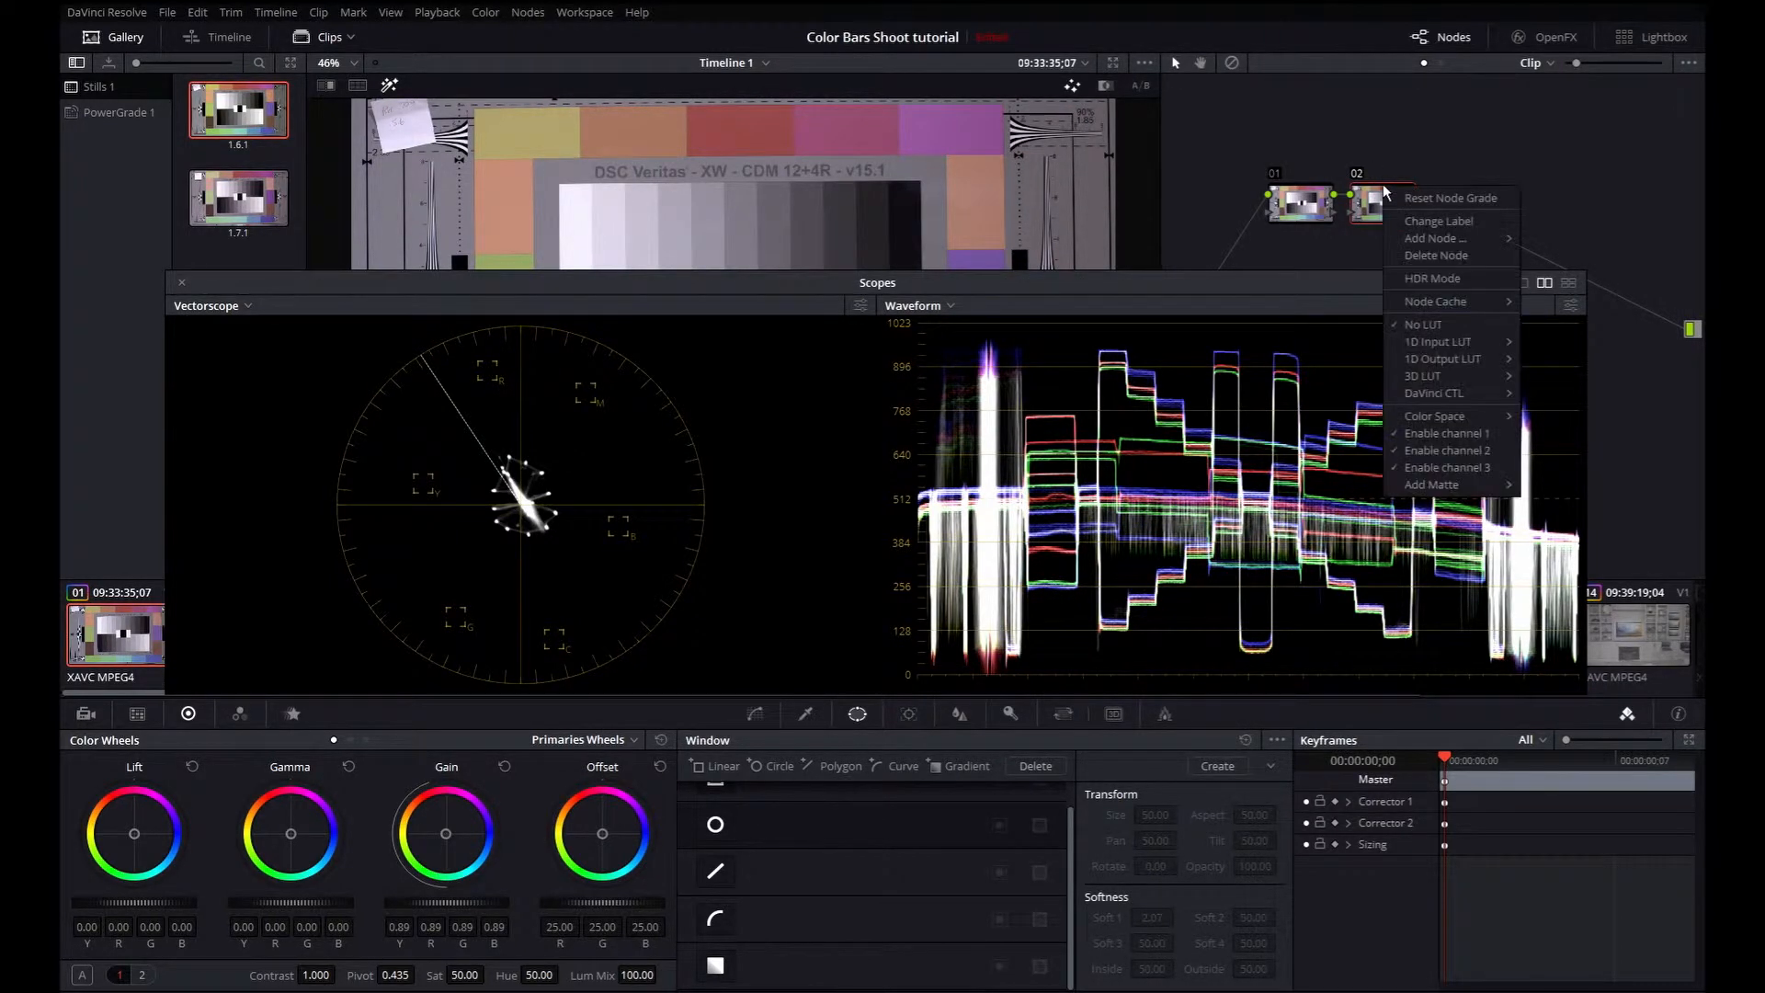
click(1456, 255)
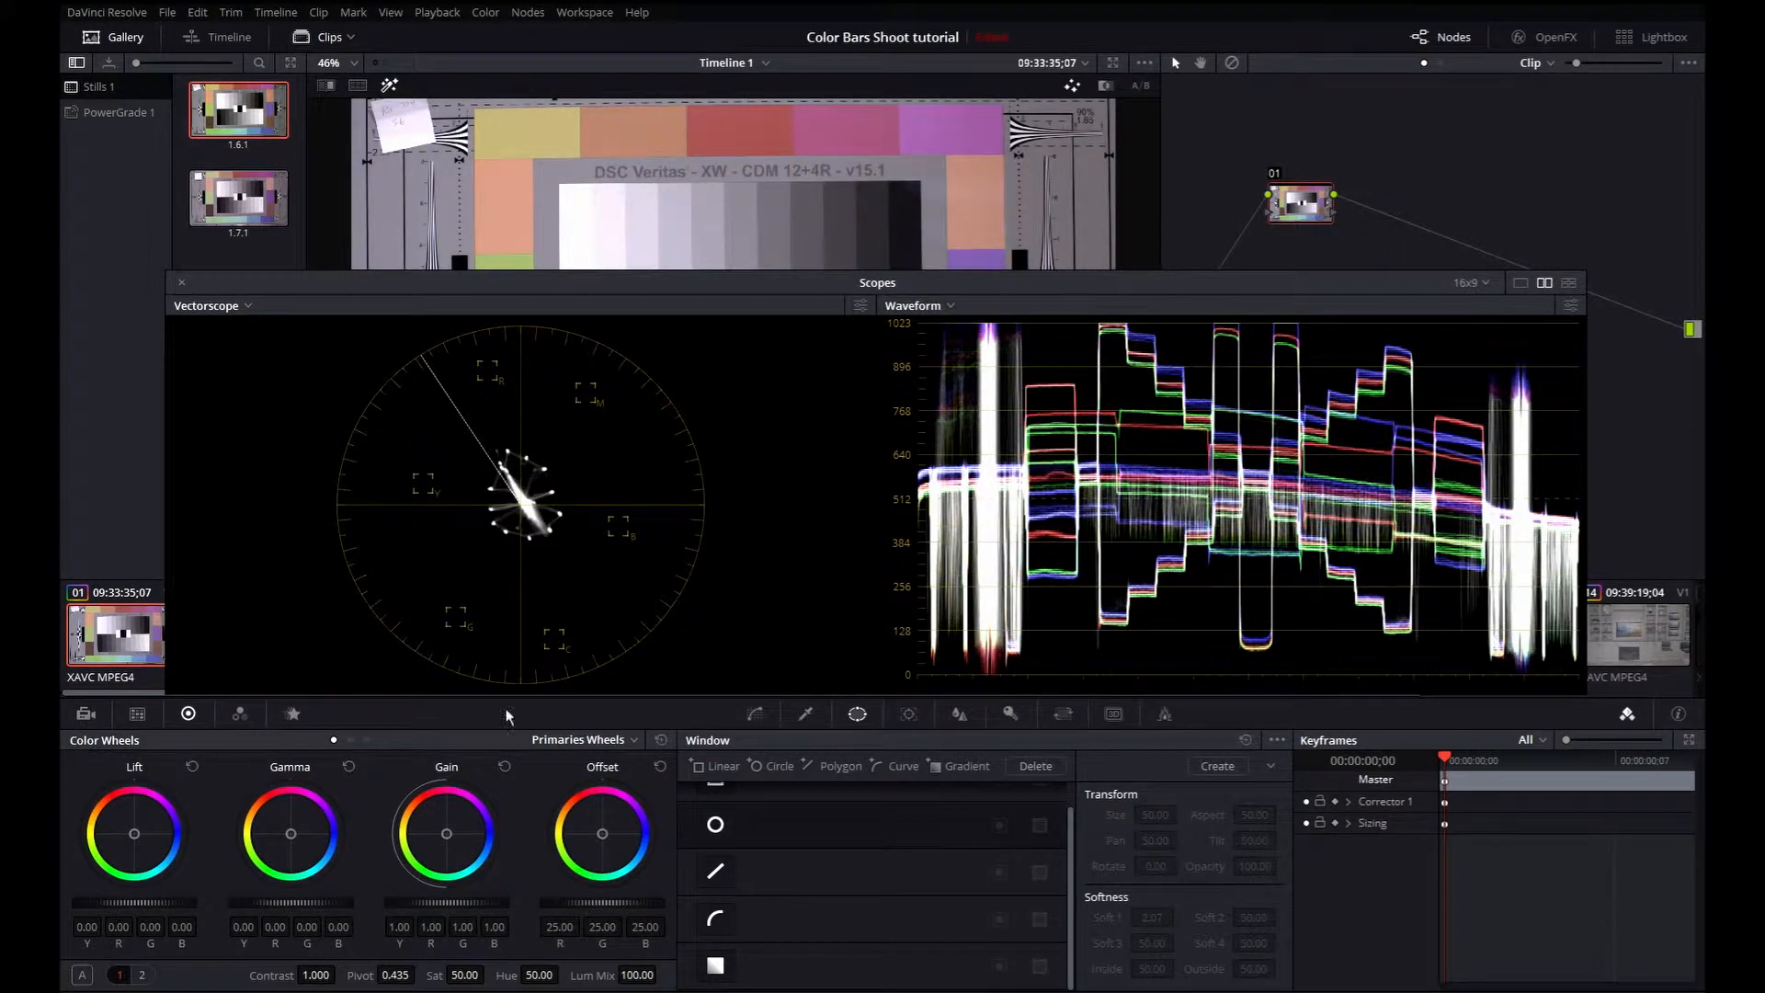
click(620, 741)
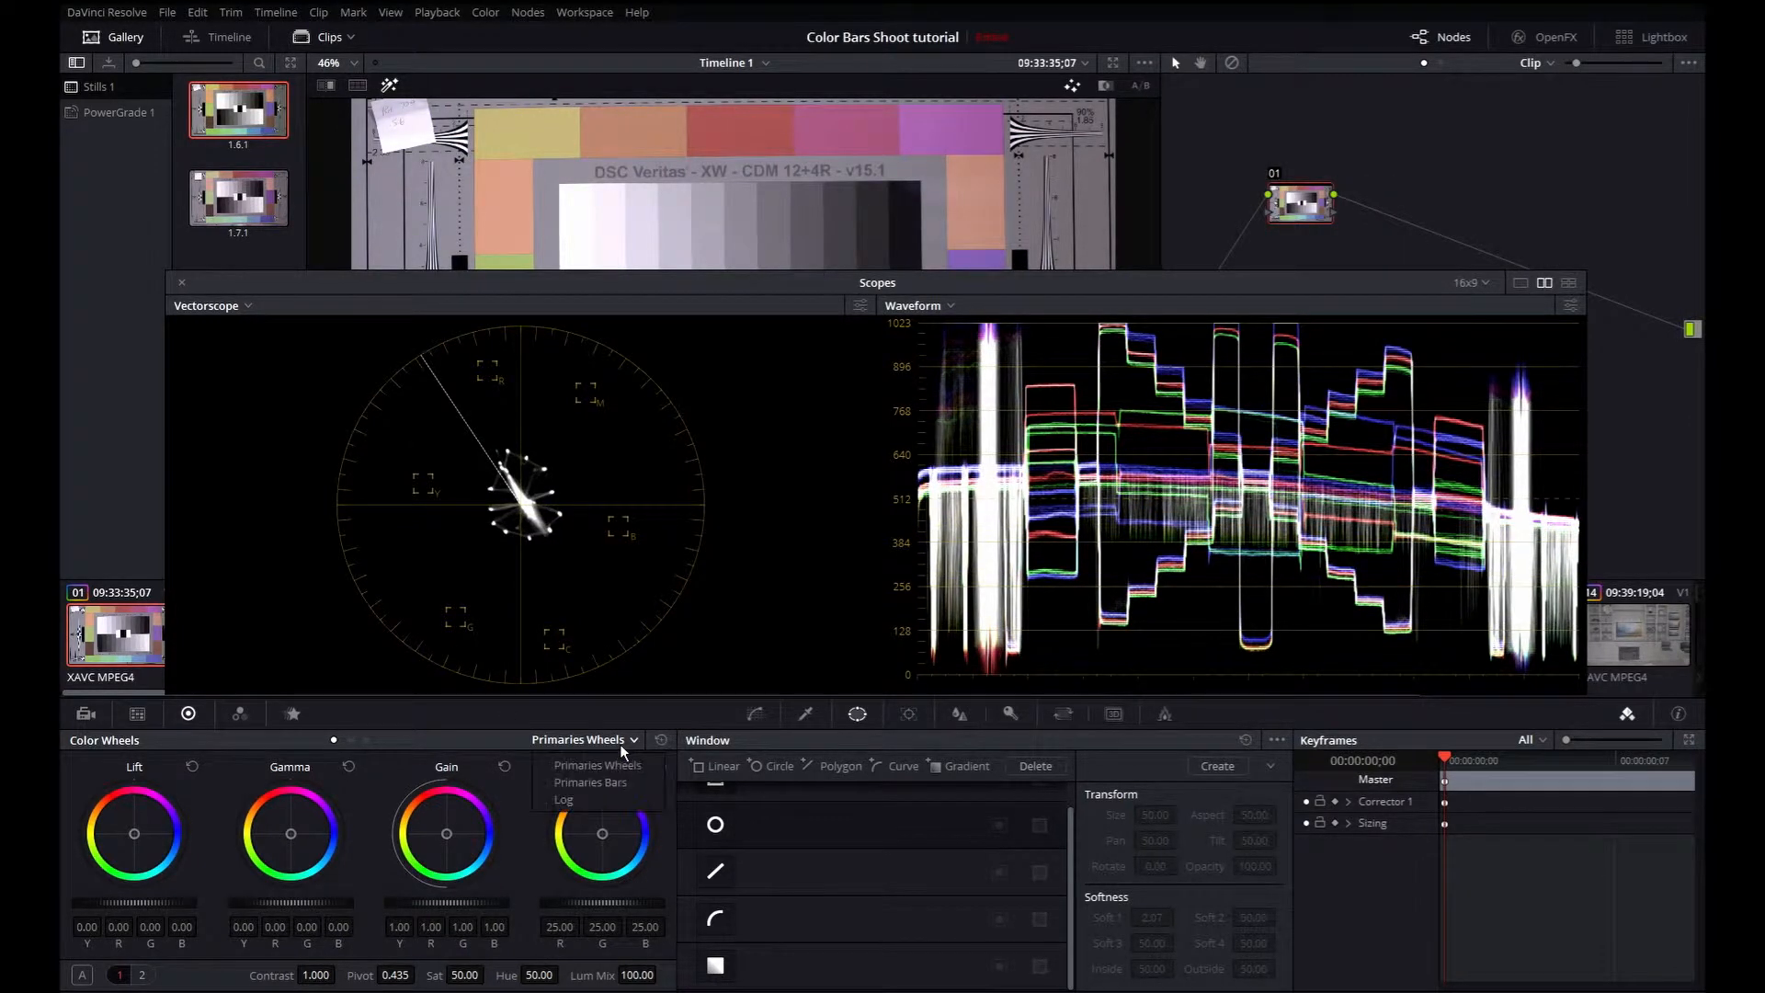
click(614, 798)
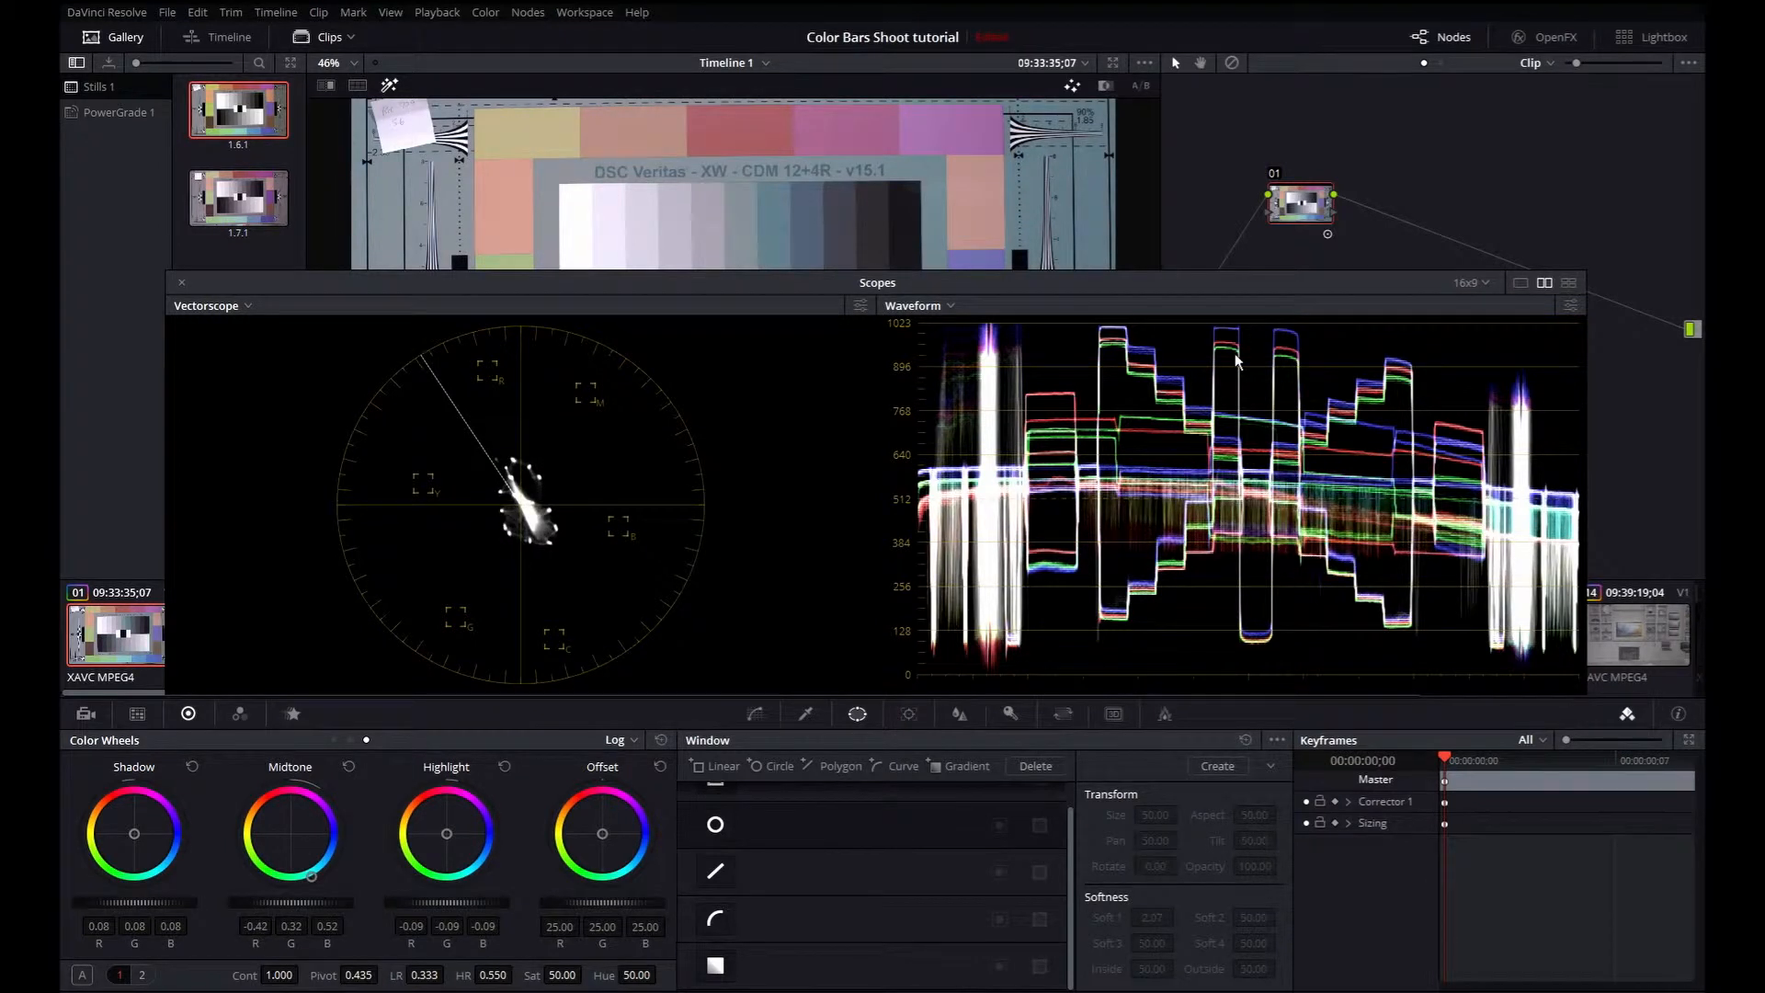
- Undo the trial Log wheel adjustments on the chart clip, including the Midtone tint and the Highlight and Midtone level changes
key(ctrl+z)
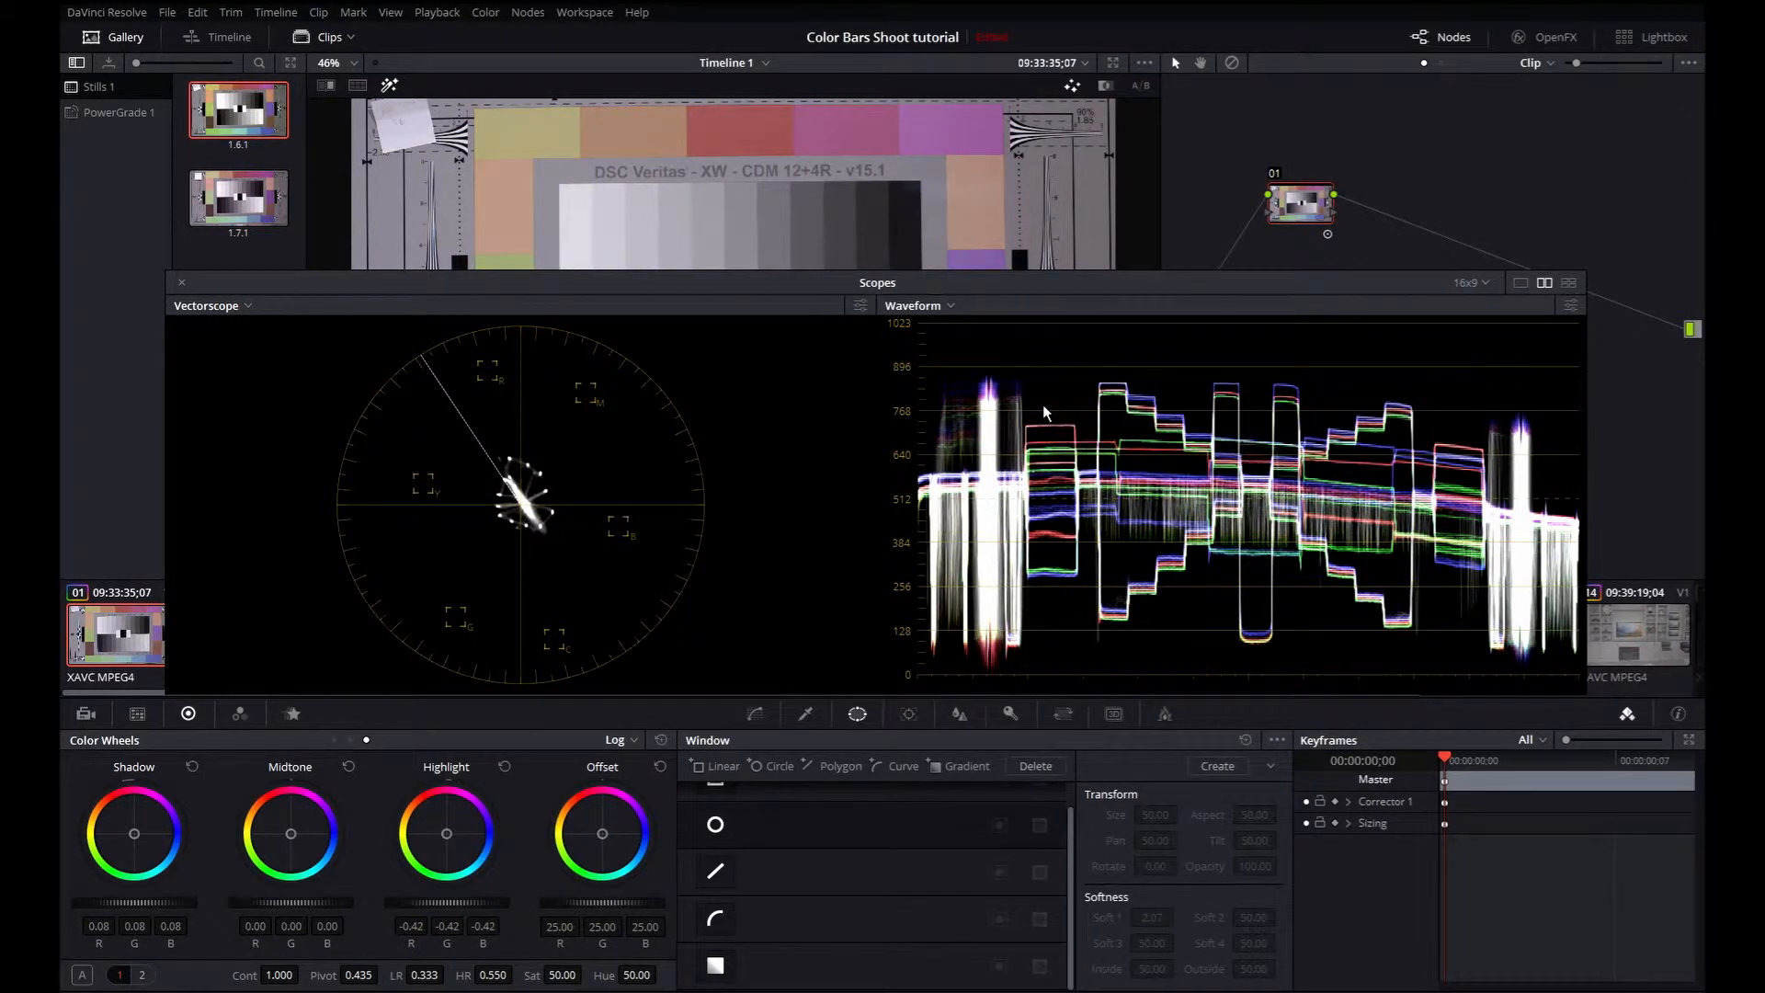
key(ctrl+z)
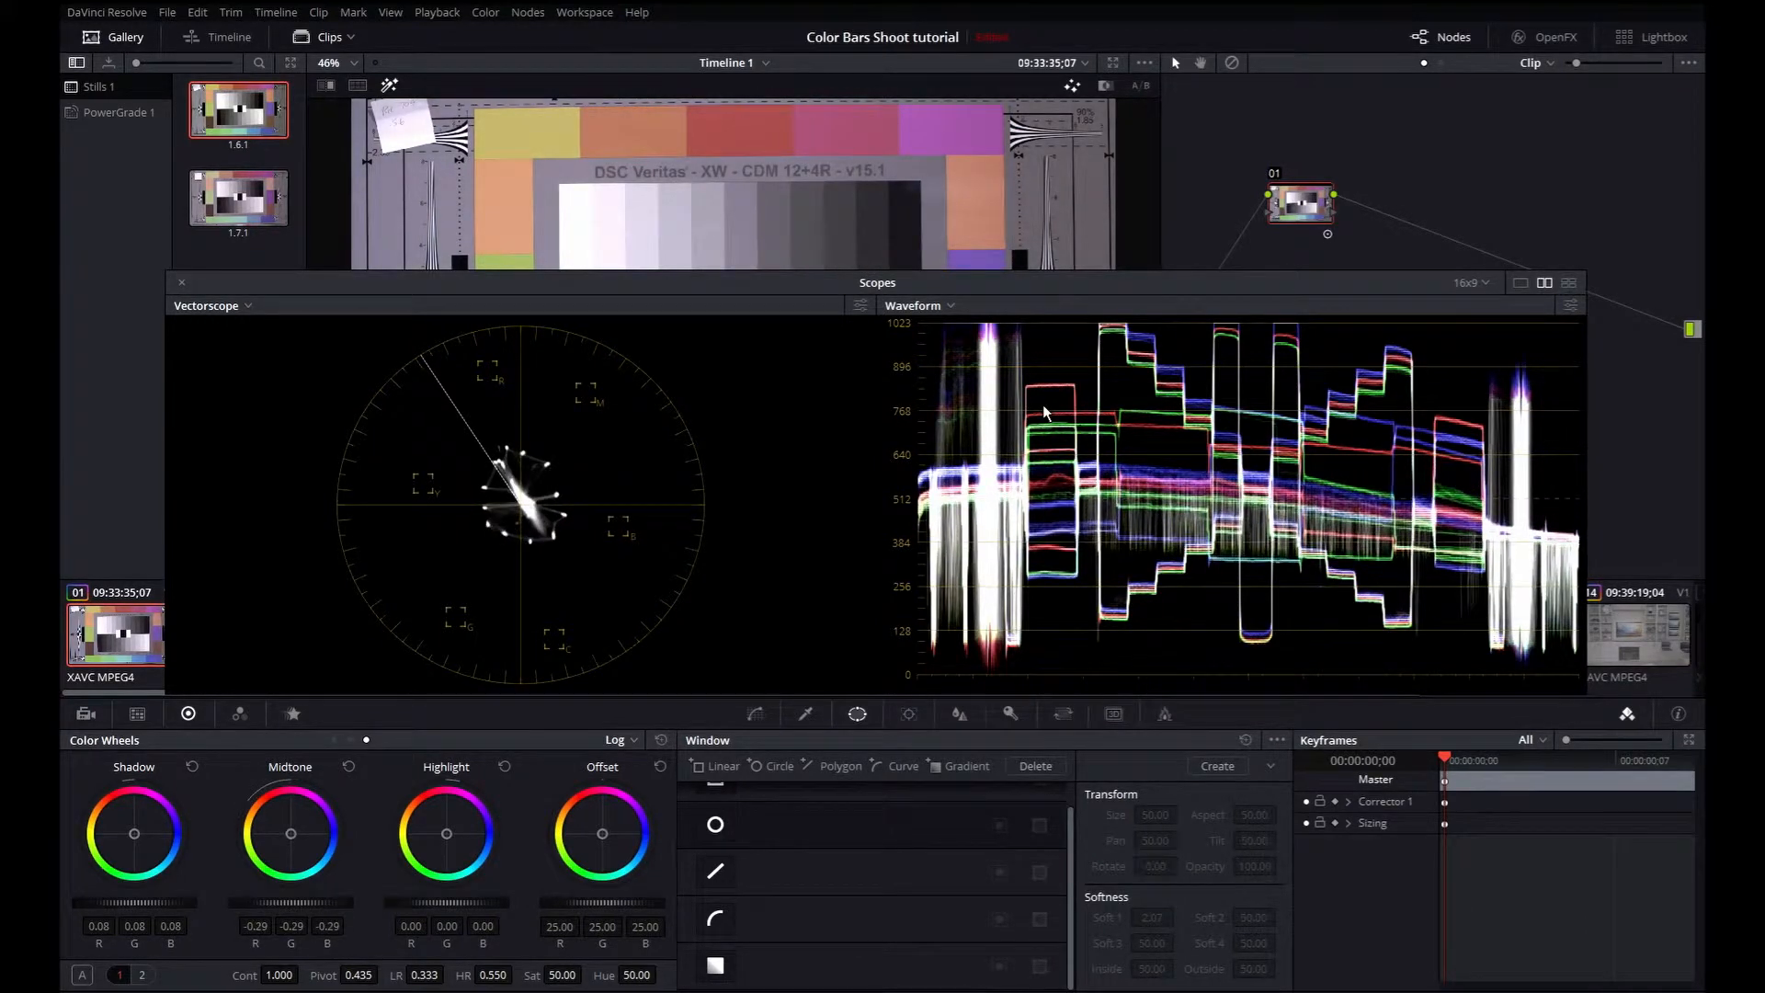
key(ctrl+z)
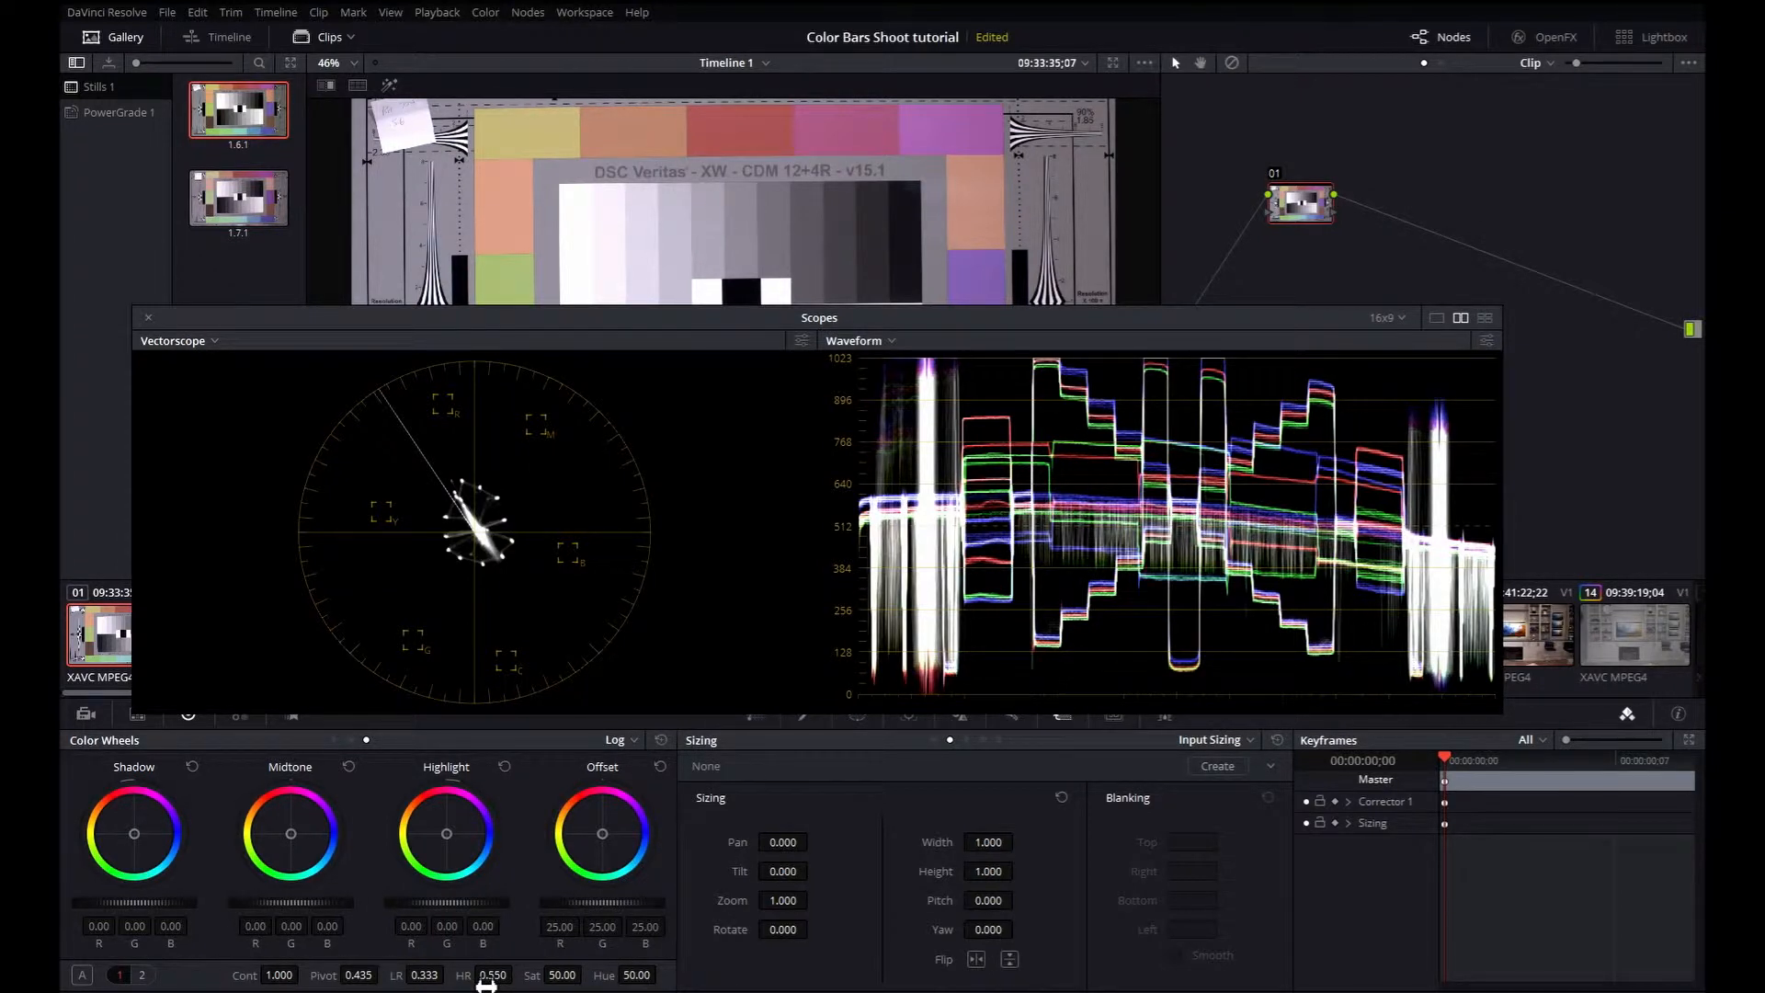
- Lower the chart clip's Highlight level to about -0.64 and on to -1.00, and reset the Highlight wheel
drag(485, 902, 432, 903)
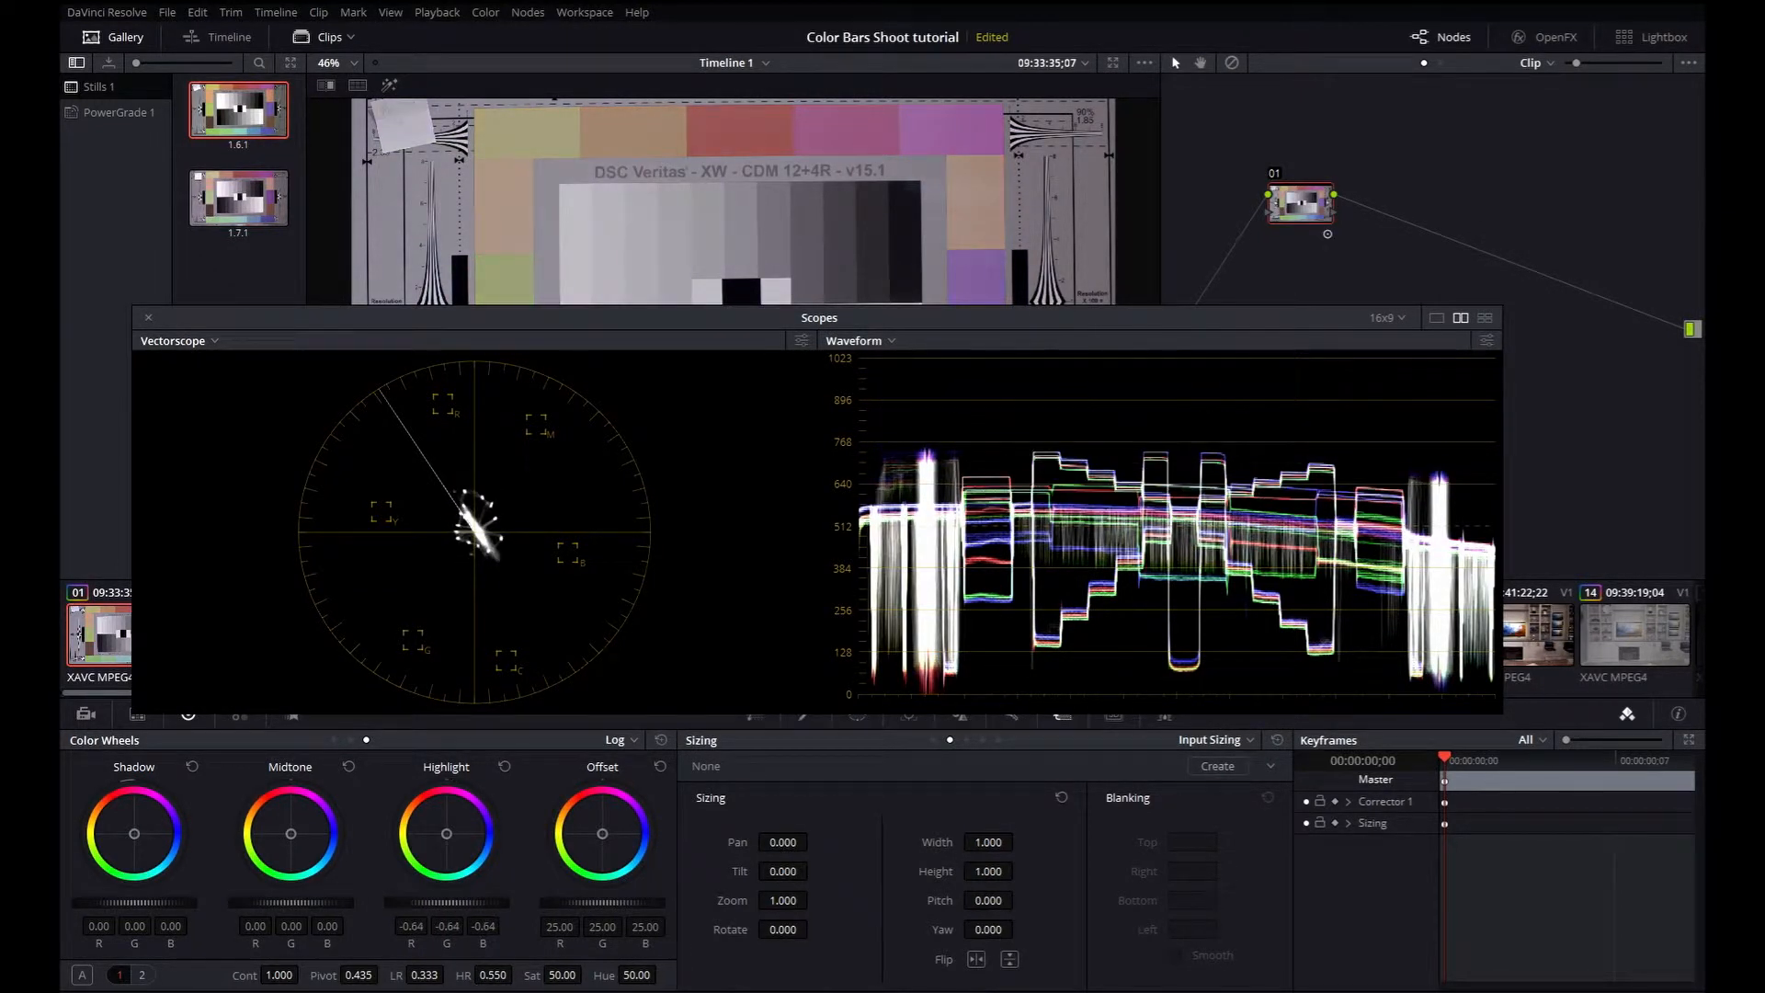
drag(493, 908, 465, 909)
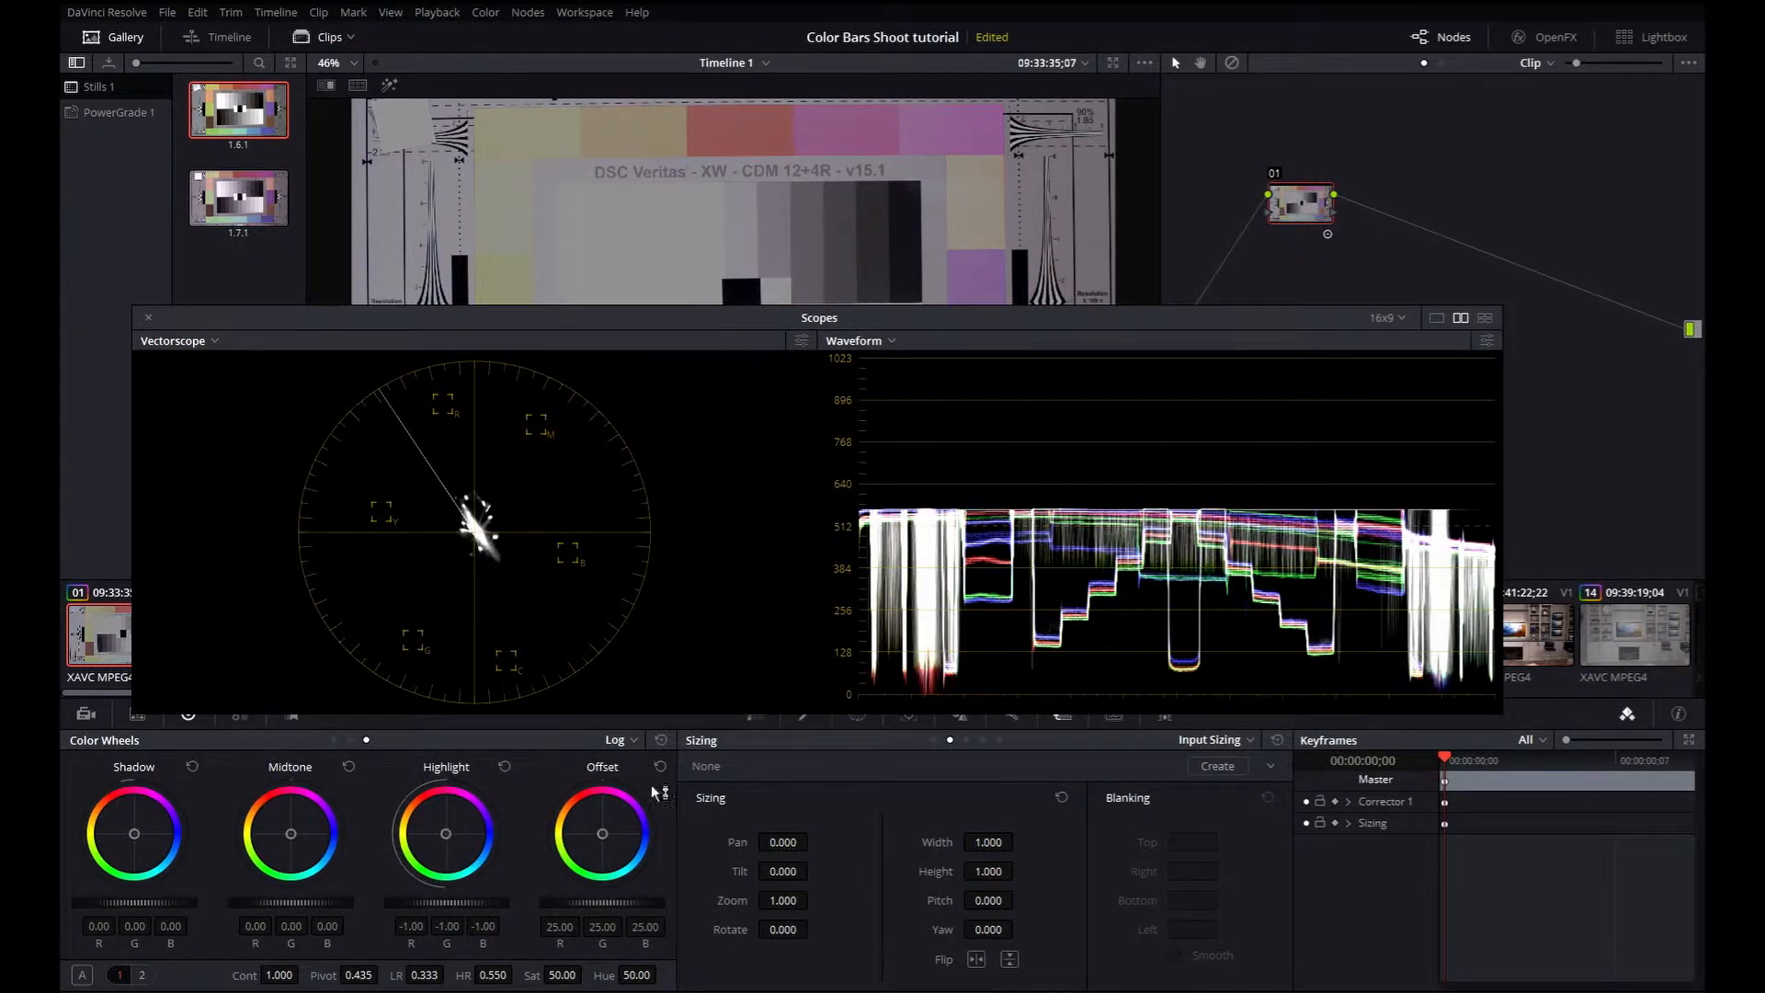
click(504, 766)
- Set the high range to 0.900, lower the Highlight level to about -0.96, and reset all the Log wheels
text(.9)
key(Return)
drag(473, 896, 419, 896)
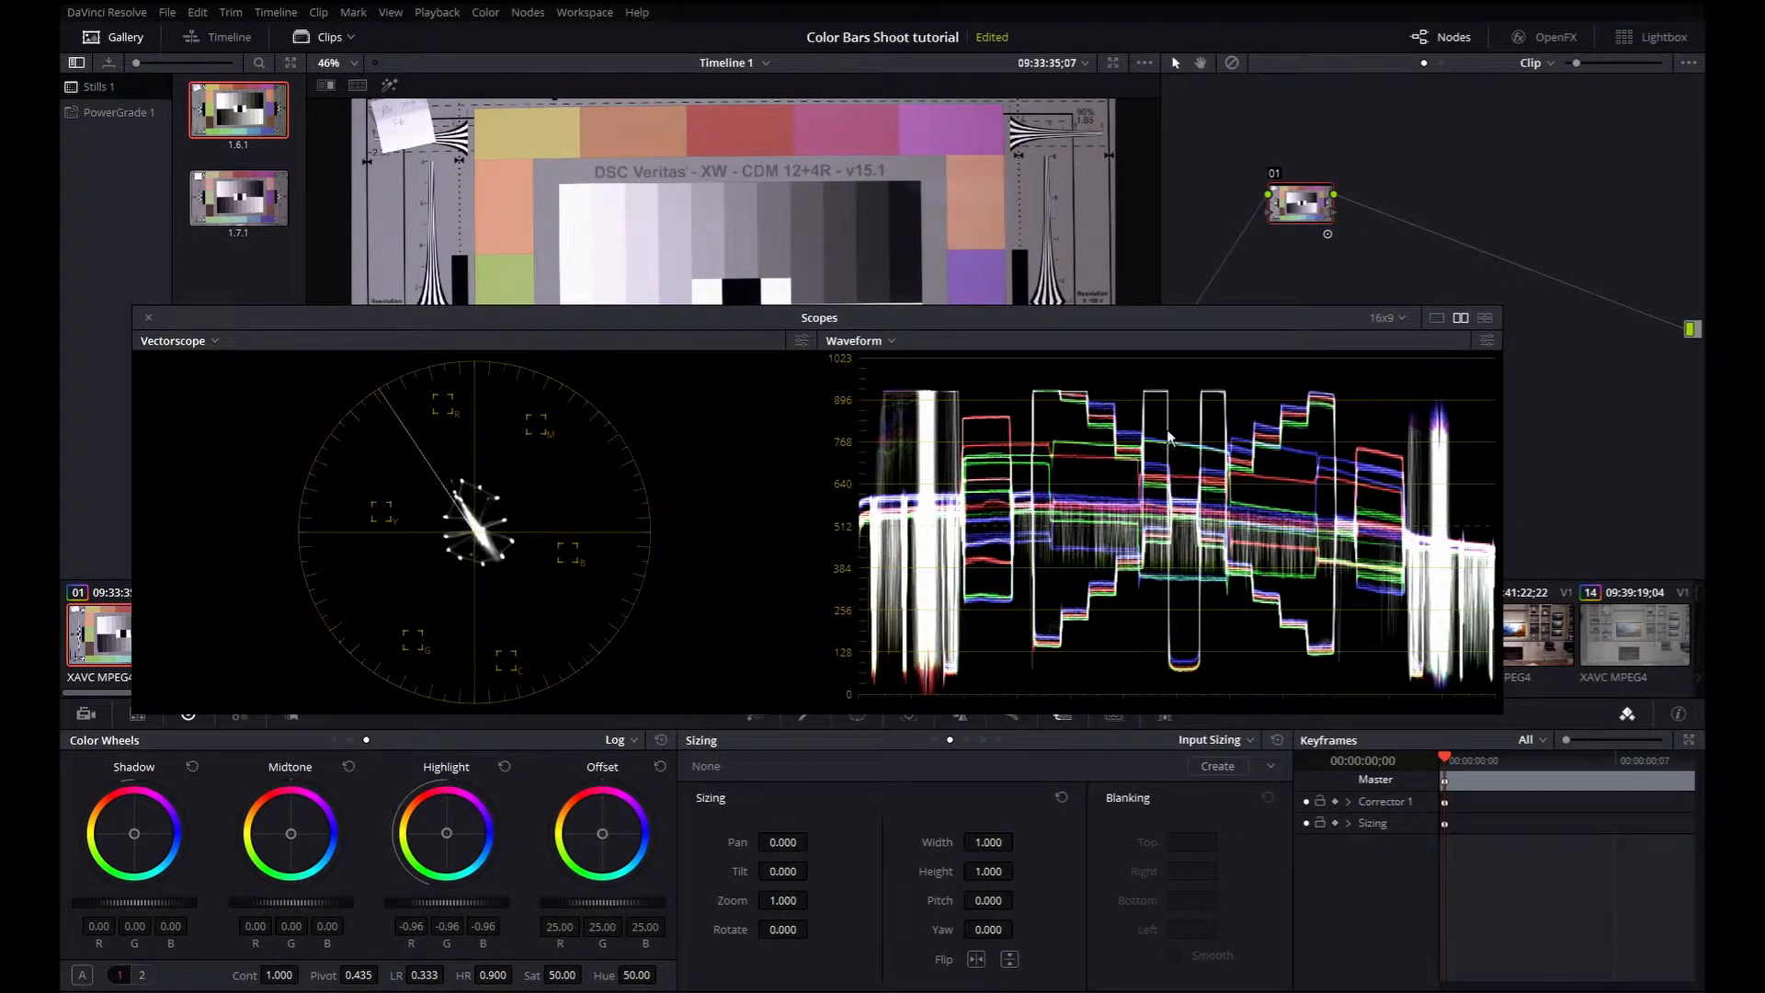
drag(499, 903, 508, 905)
click(662, 740)
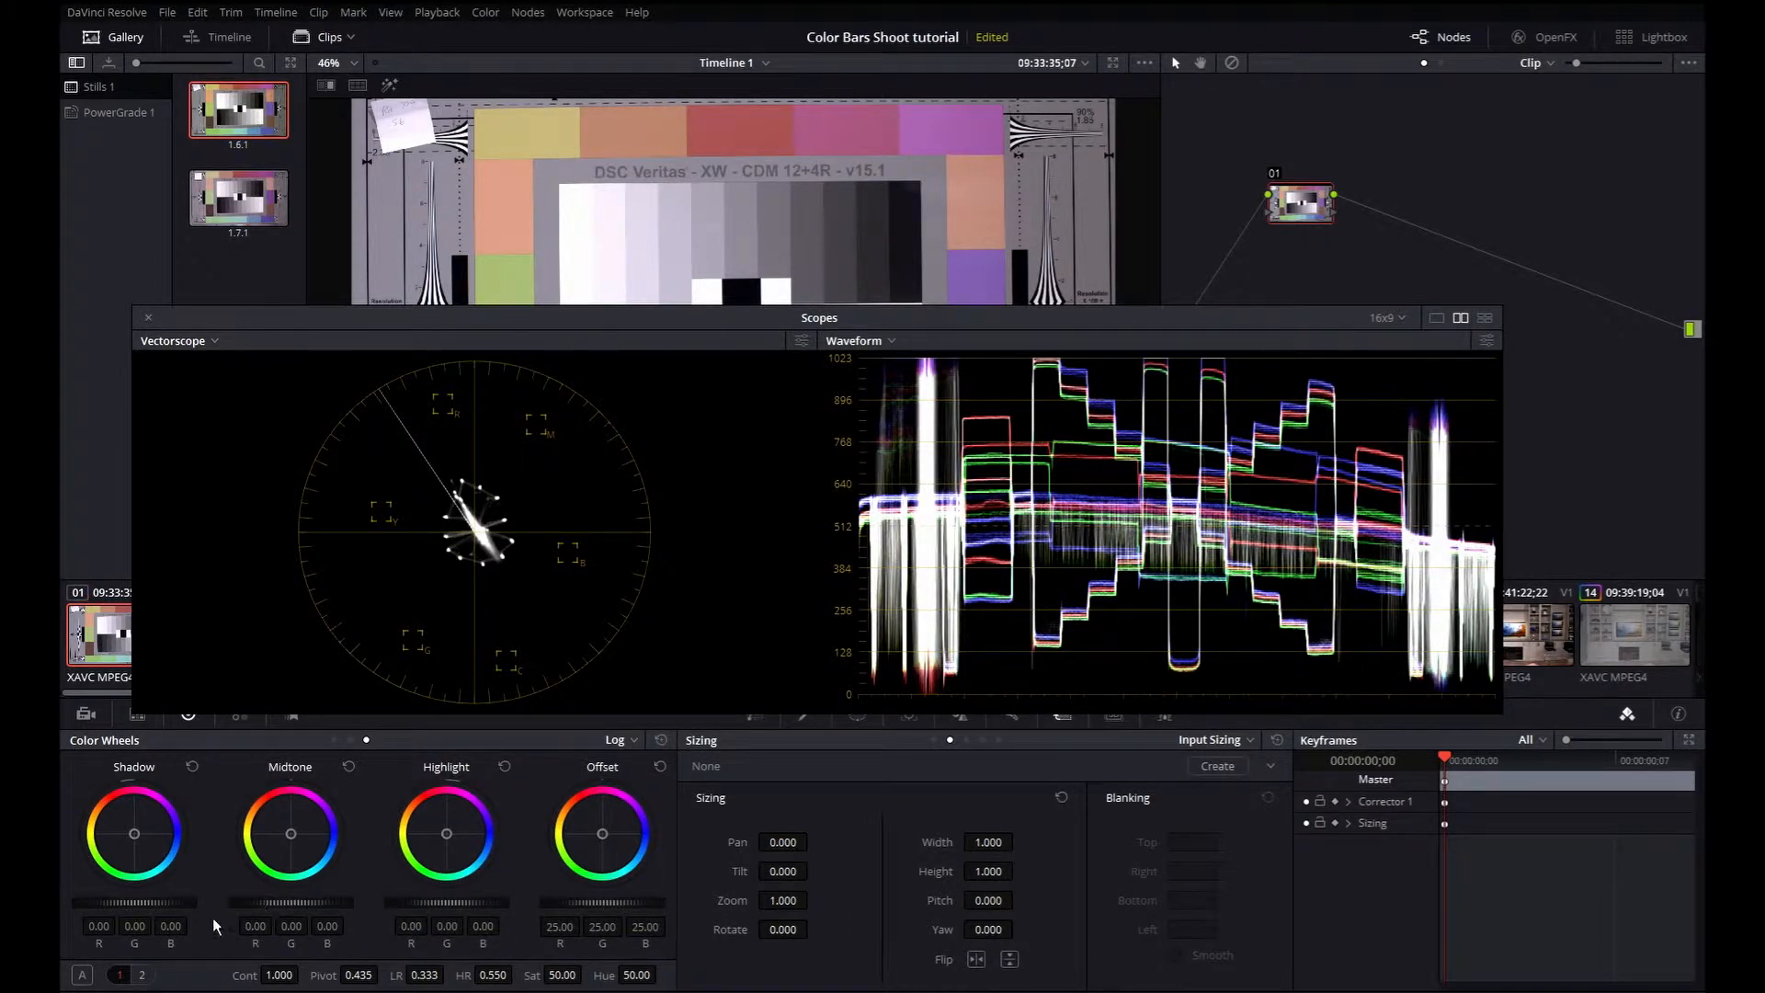
- Try adjusting the low range together with the Shadow and Midtone levels on the chart clip
drag(459, 979, 423, 979)
mouse_move(134, 903)
mouse_down()
mouse_move(84, 903)
mouse_move(108, 903)
mouse_up()
drag(291, 903, 304, 903)
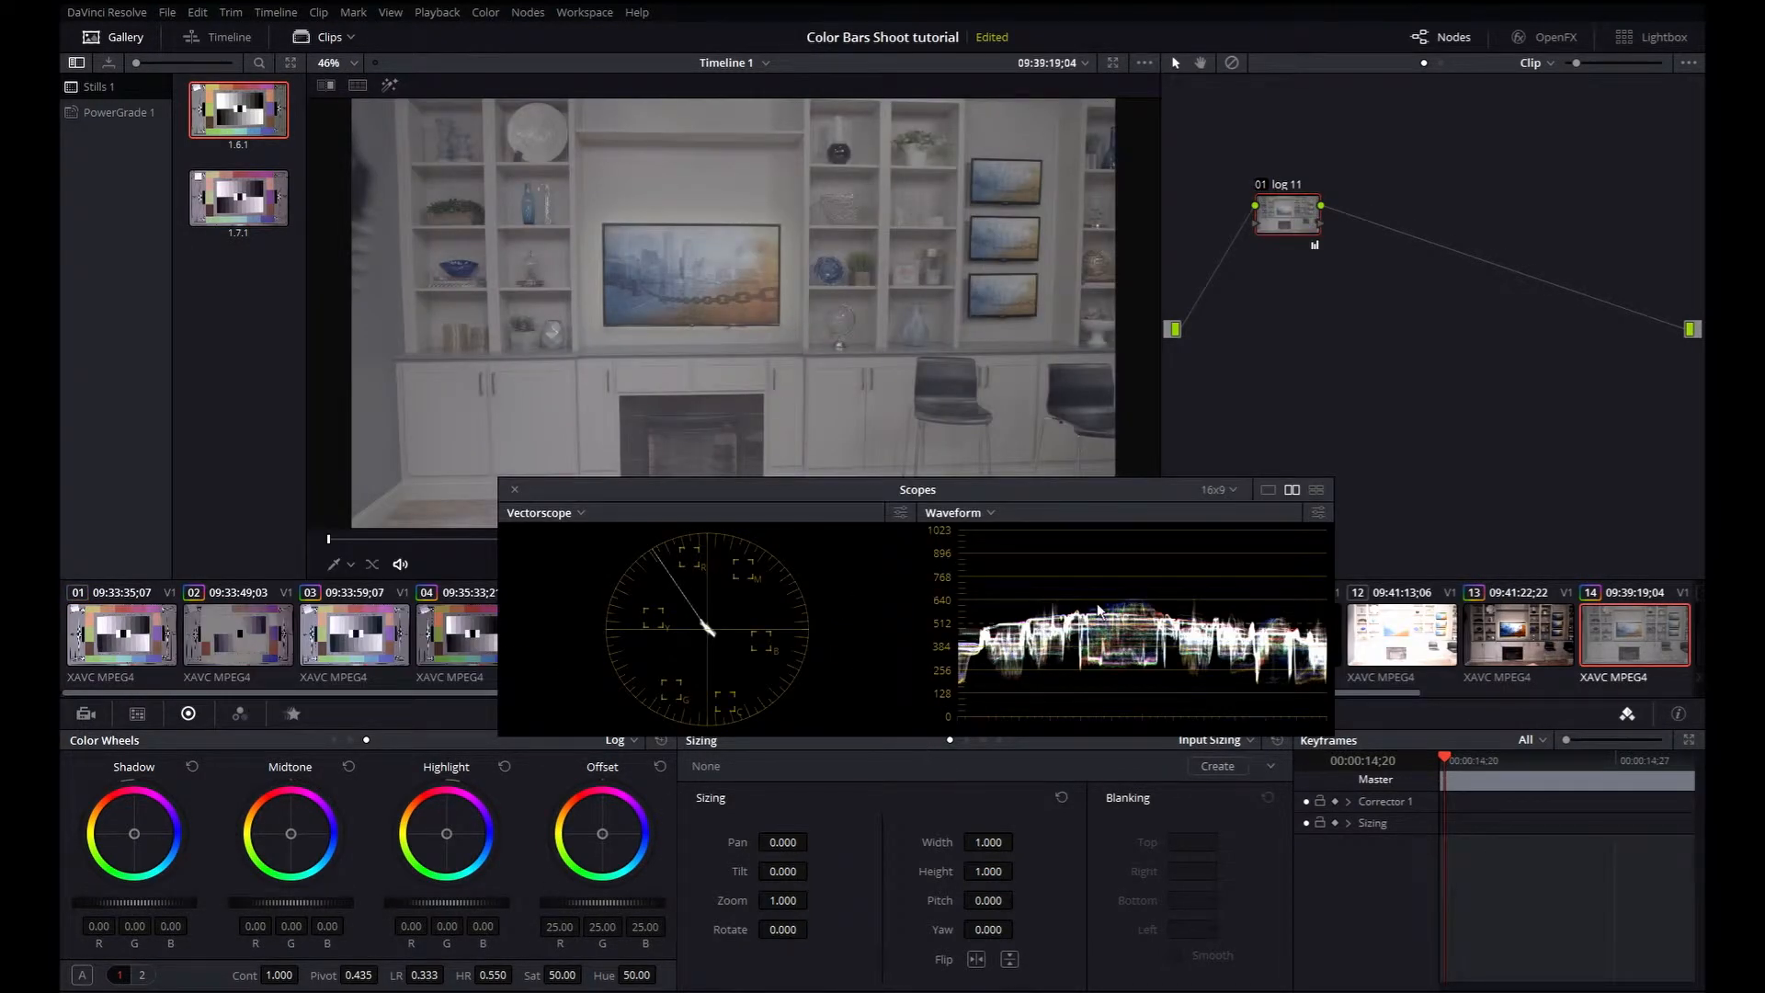
- On the living-room clip, try Shadow at about -0.11, Midtone at -0.13 and Highlight at 1.68, and reset the wheels
drag(991, 480, 897, 453)
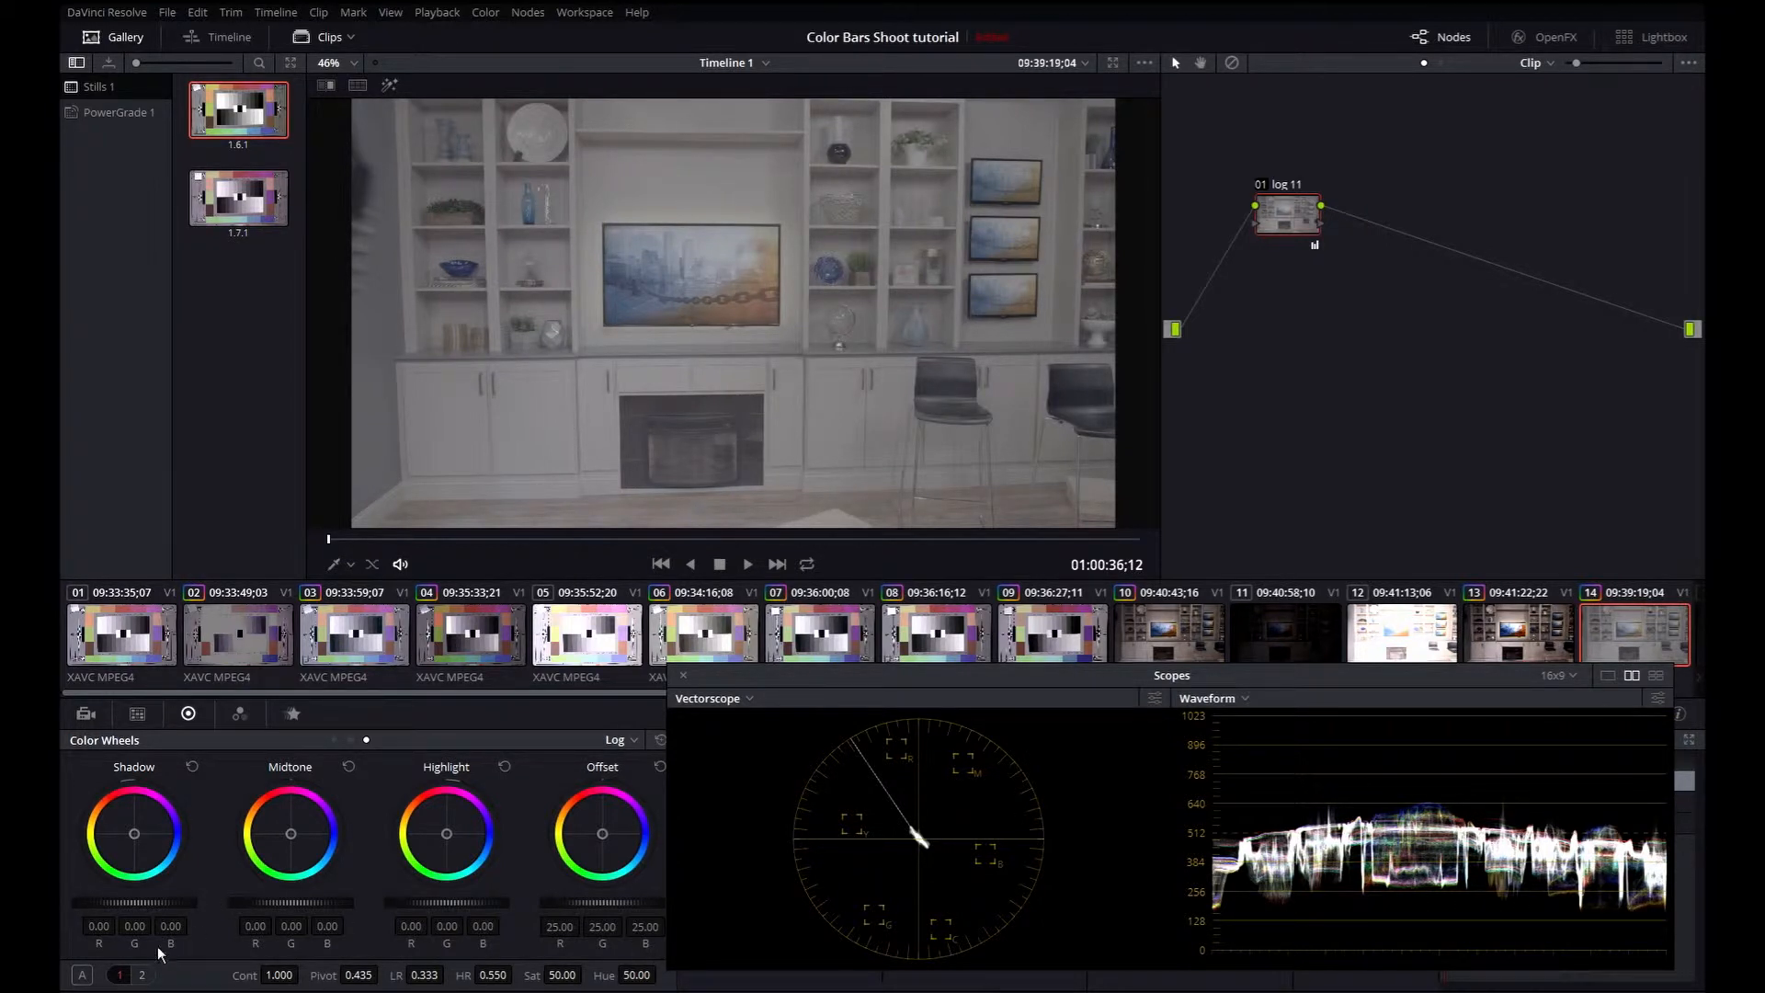
drag(129, 901, 115, 901)
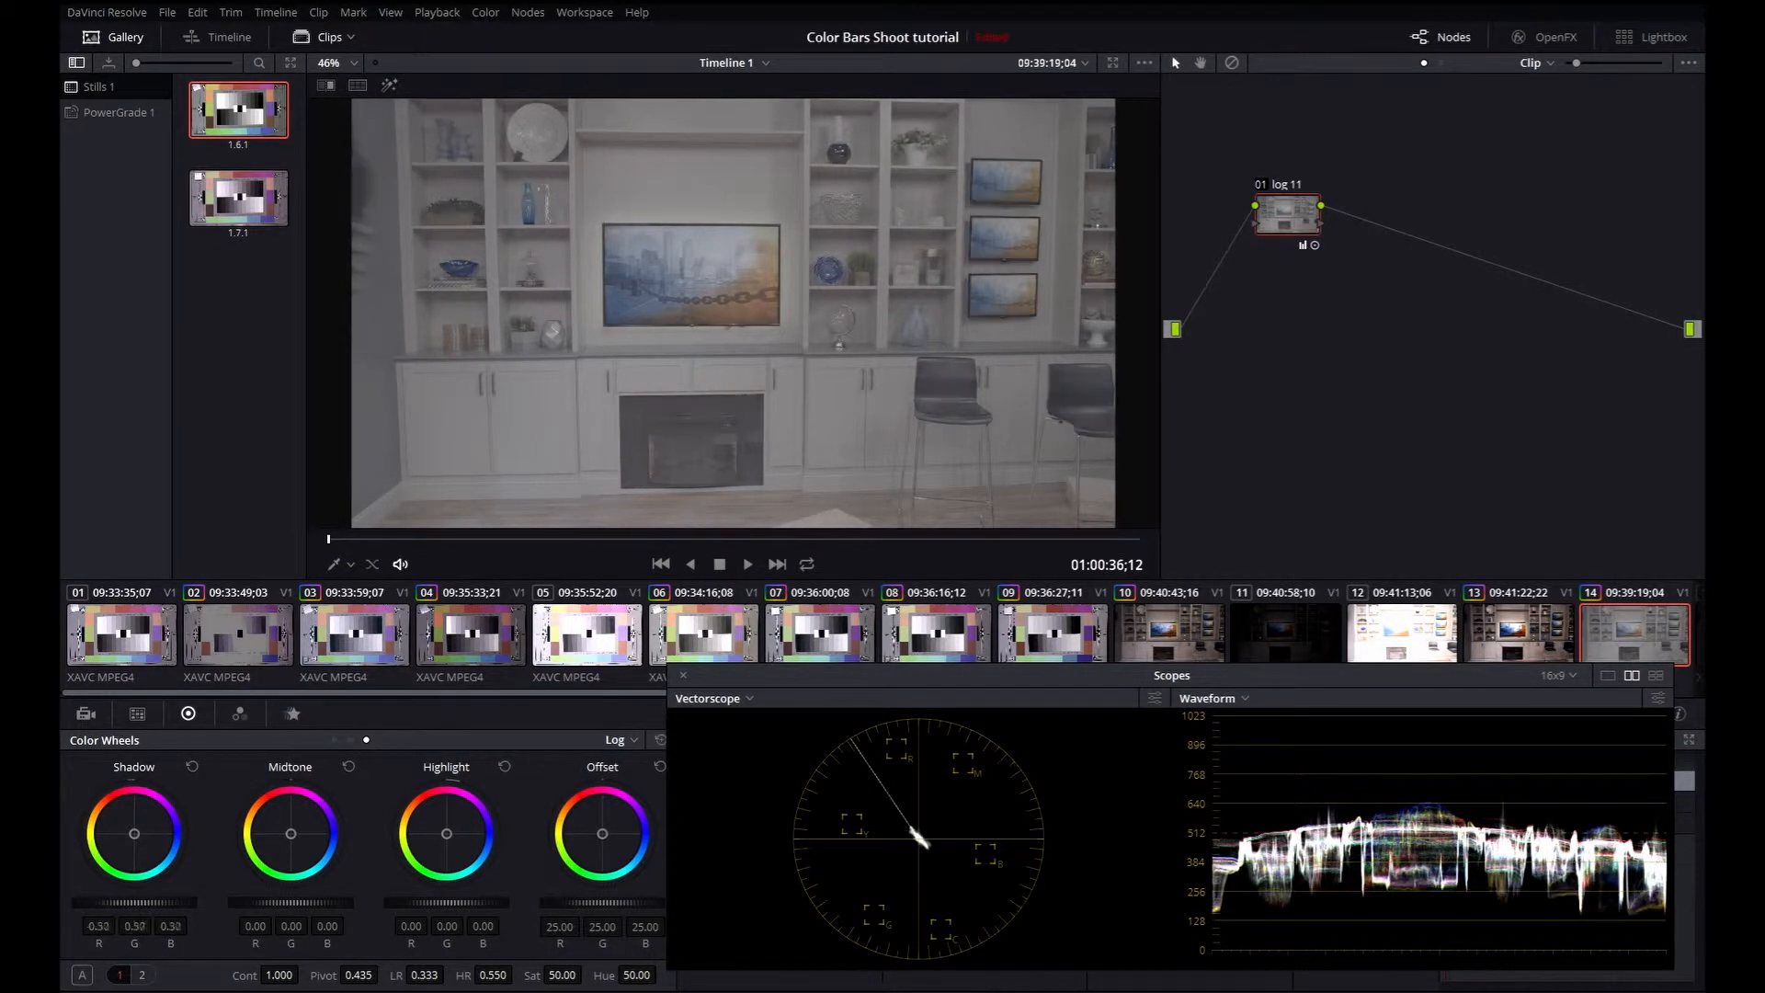
drag(276, 901, 261, 901)
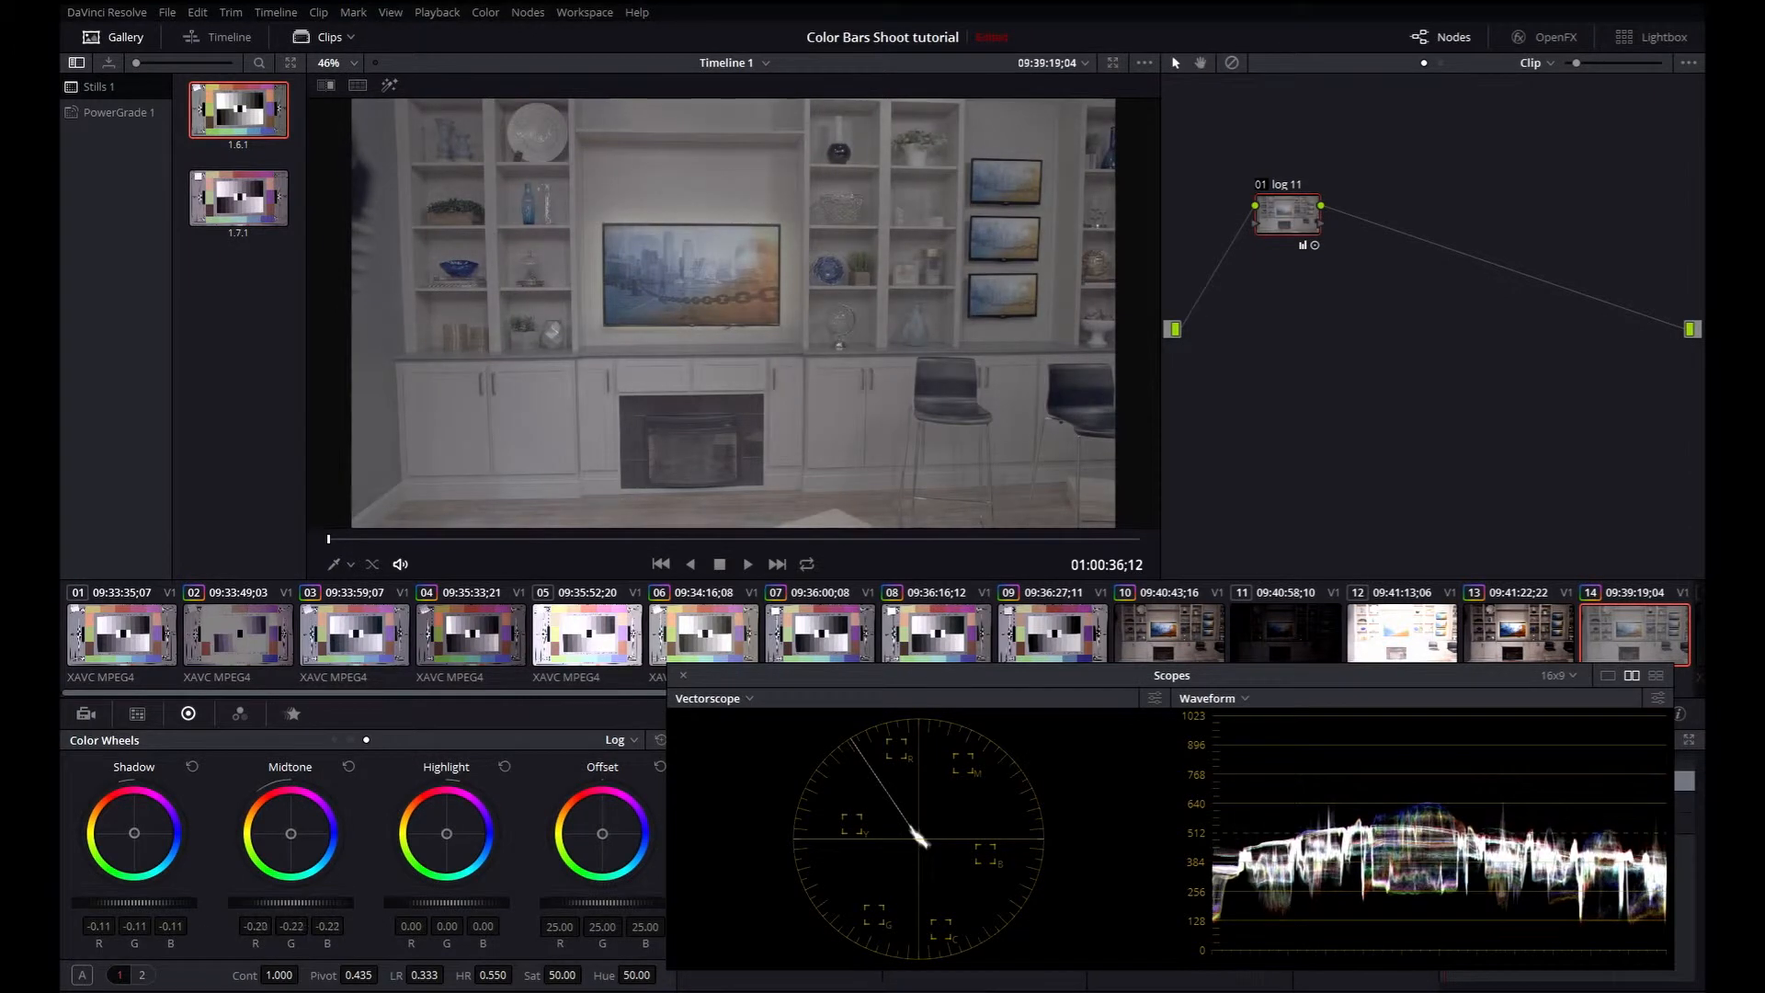
drag(444, 902, 465, 903)
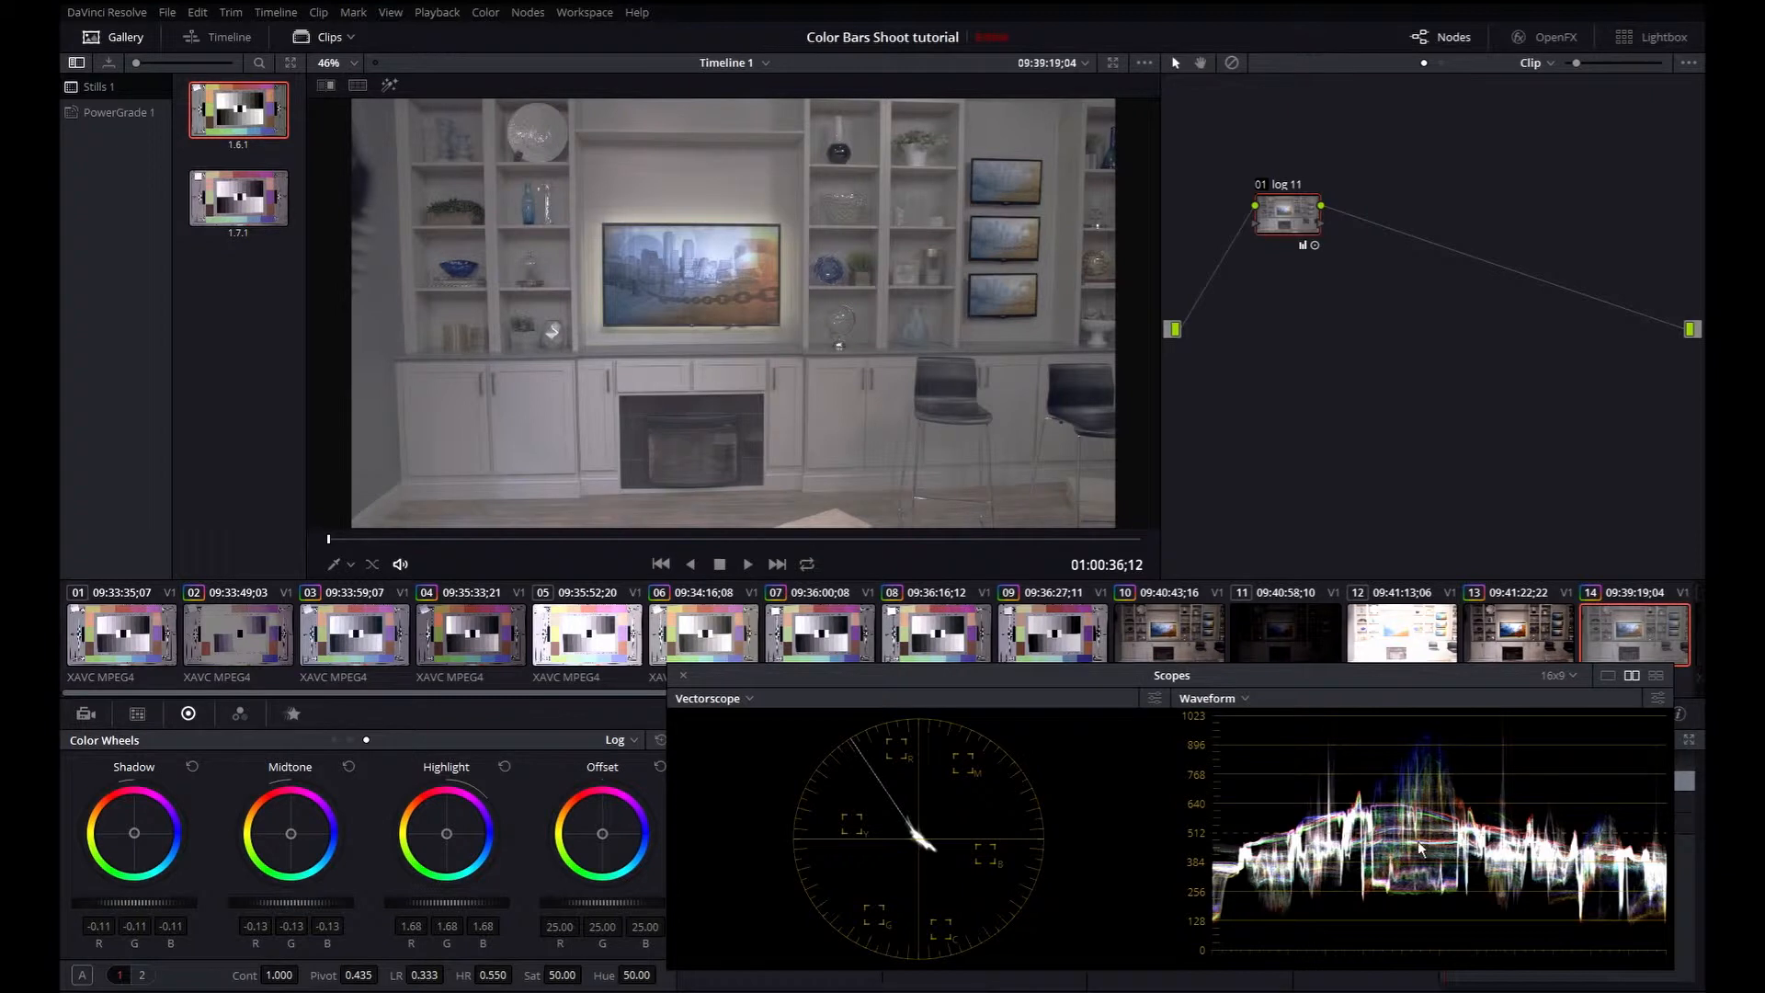
click(660, 739)
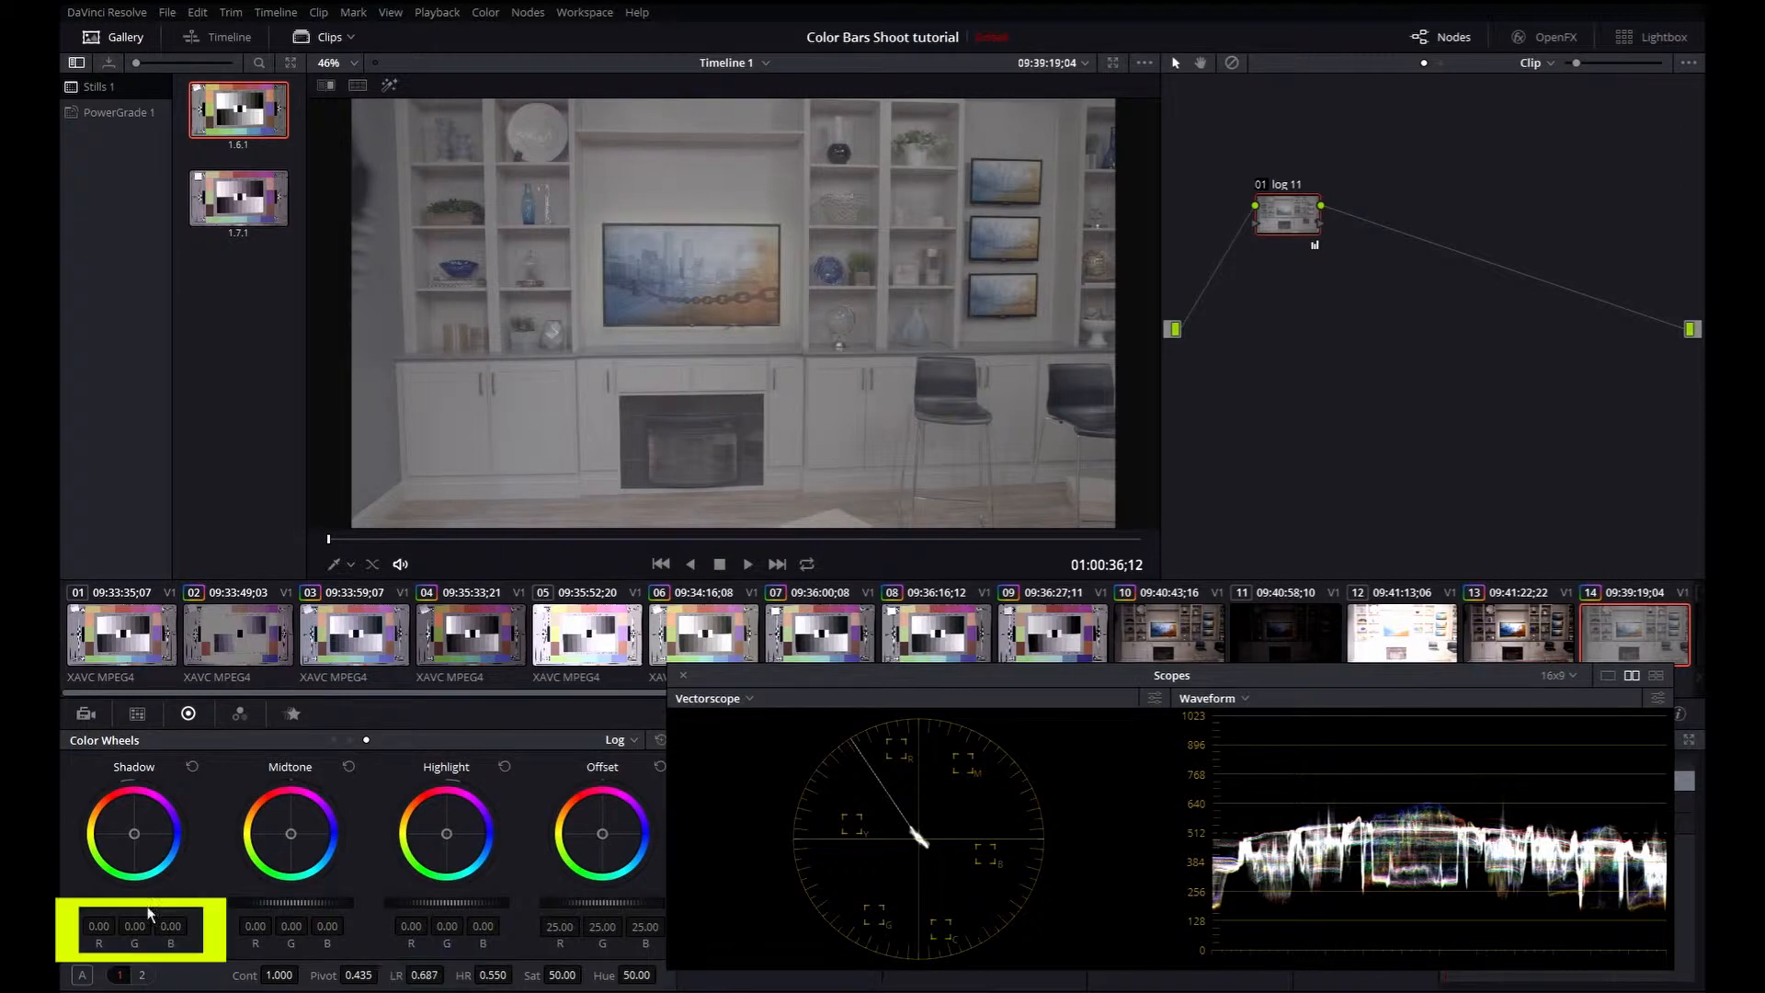
- Try Shadow at about -0.28, high range at 0.404 and Highlight at 0.81 on the living-room clip, and reset the wheels
drag(133, 903, 149, 905)
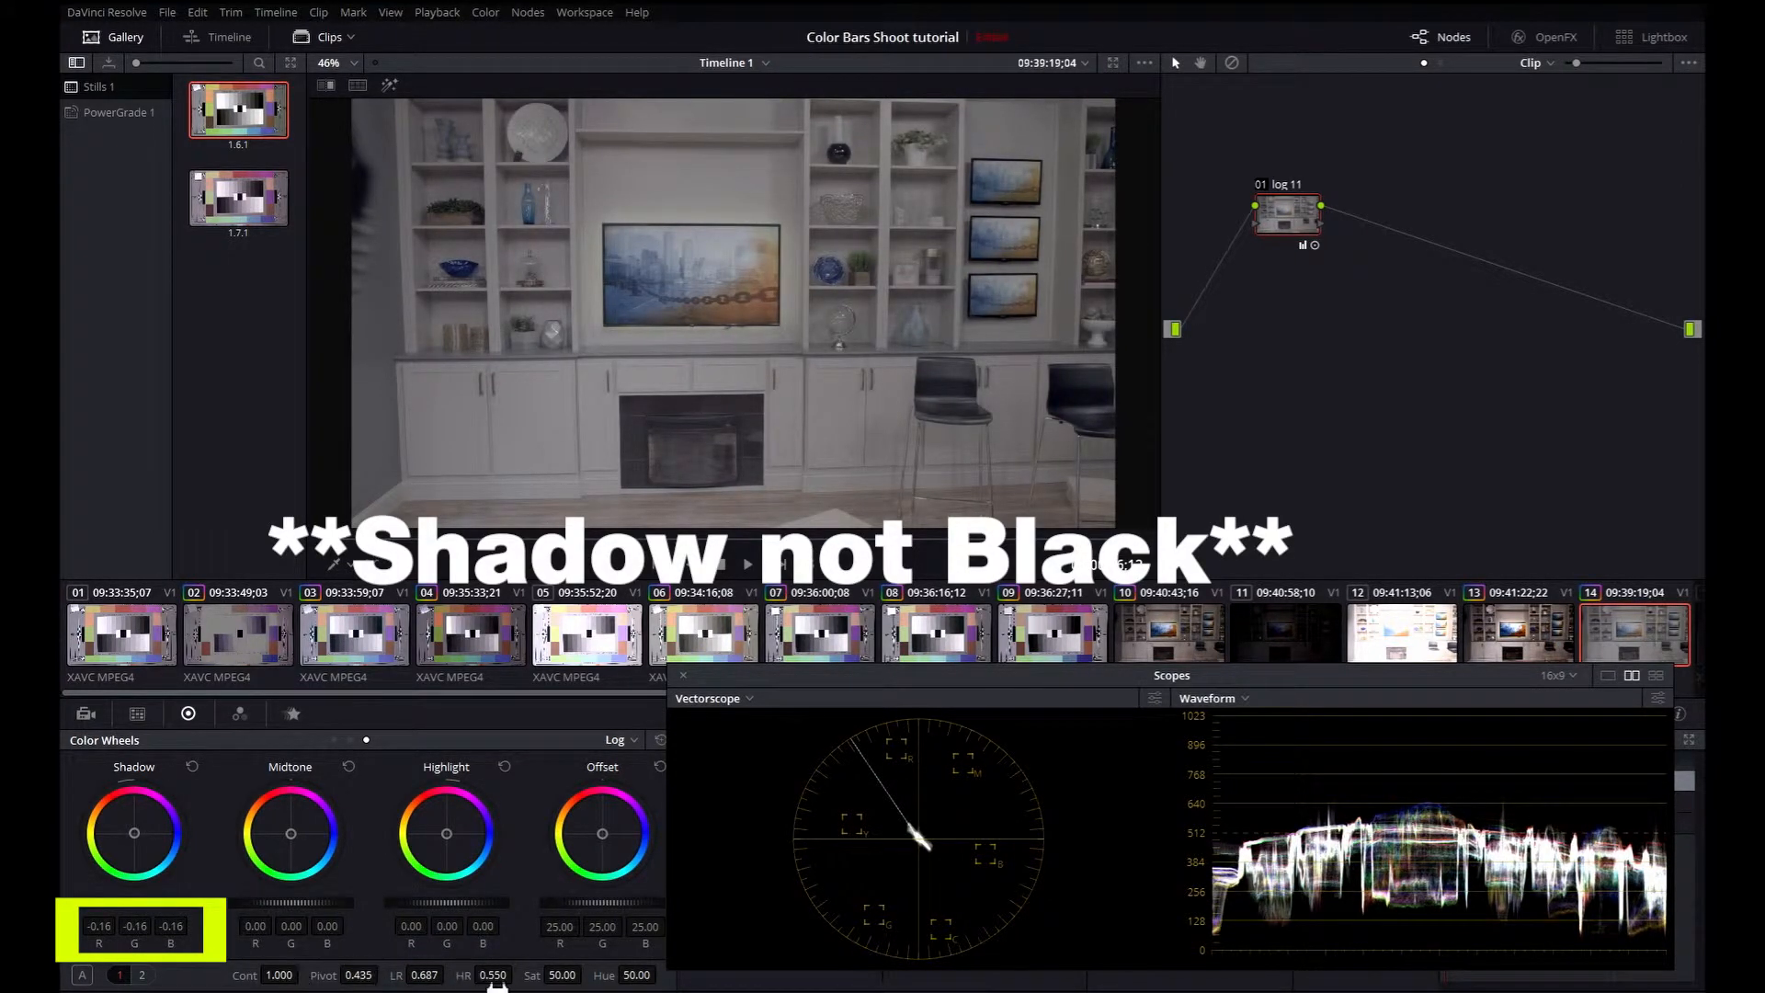
drag(504, 984, 468, 983)
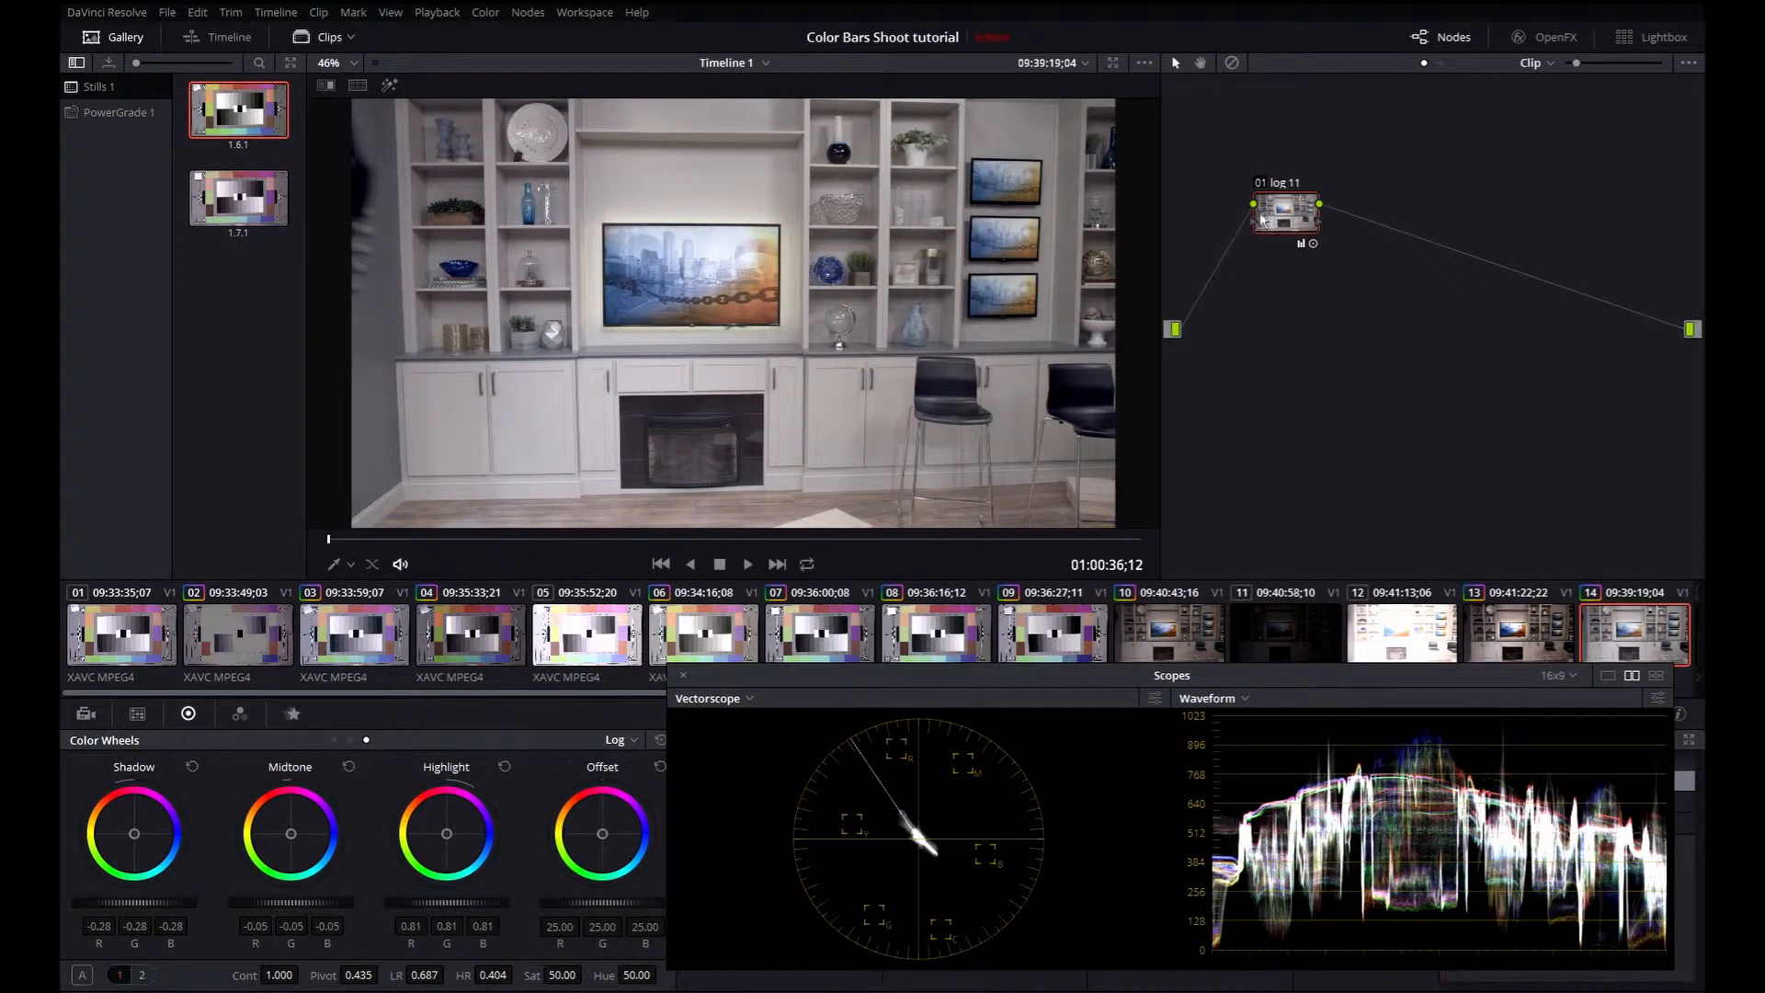
click(661, 741)
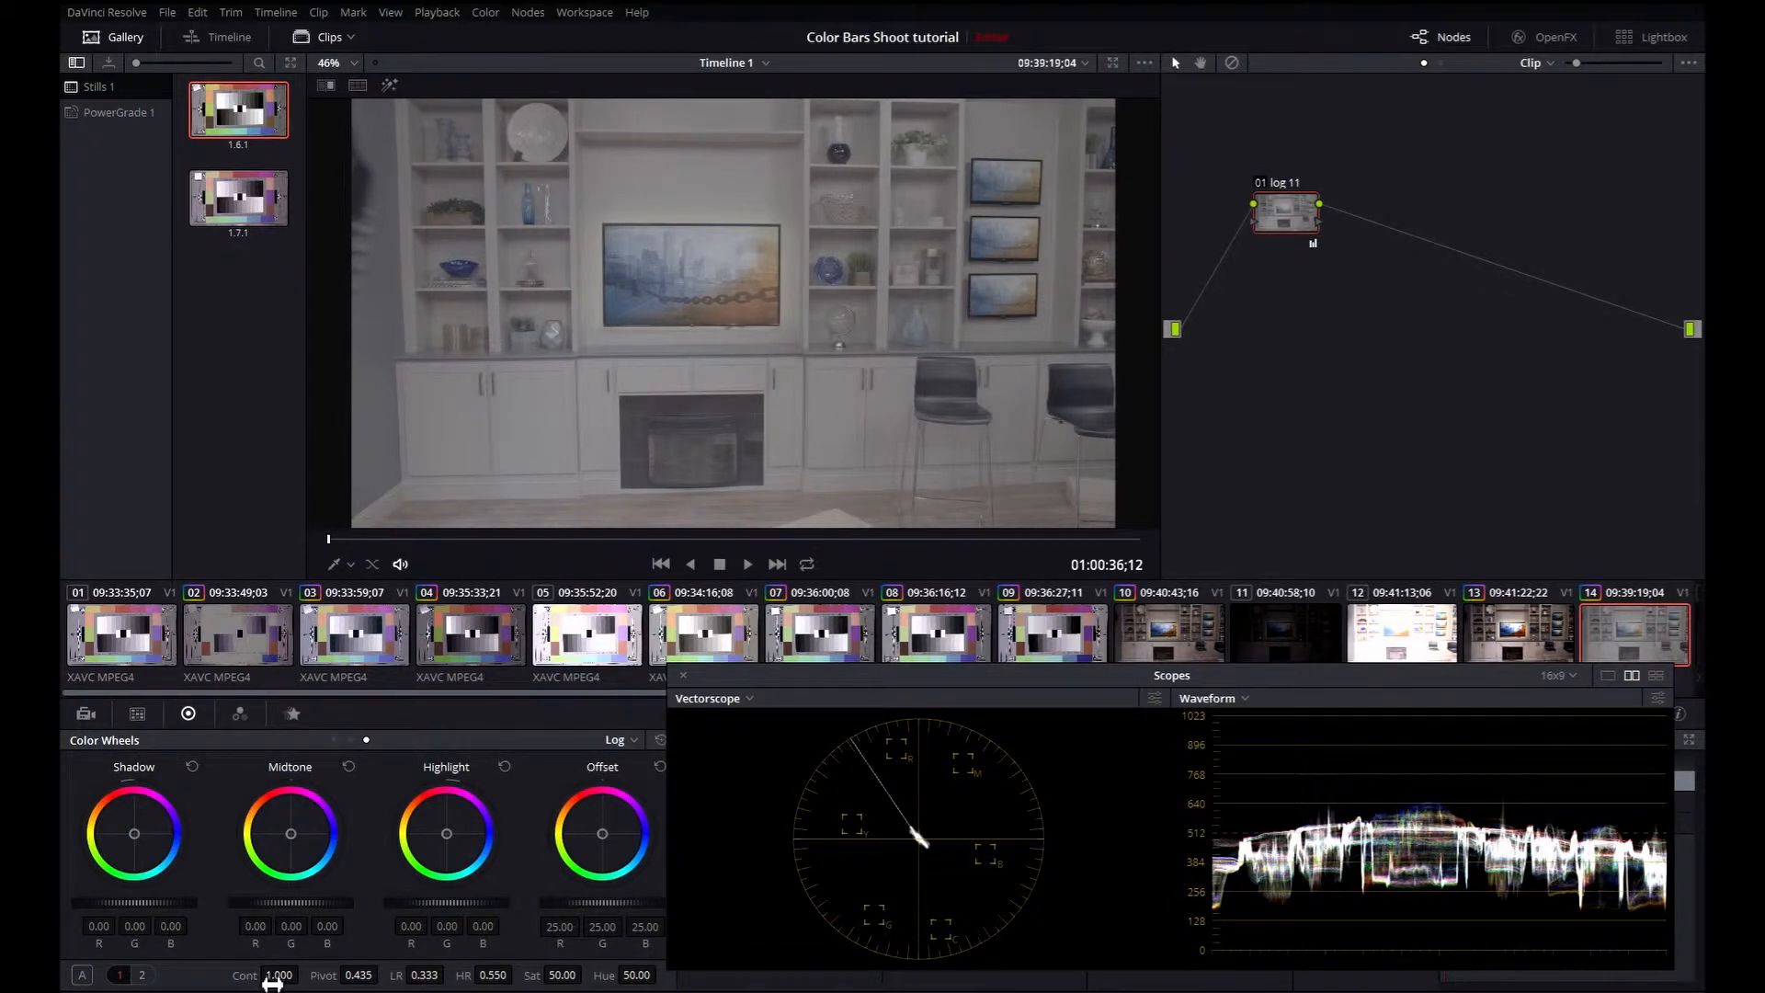
- Set the living-room clip's contrast to about 1.744 and its pivot to about 0.463
drag(276, 978, 550, 716)
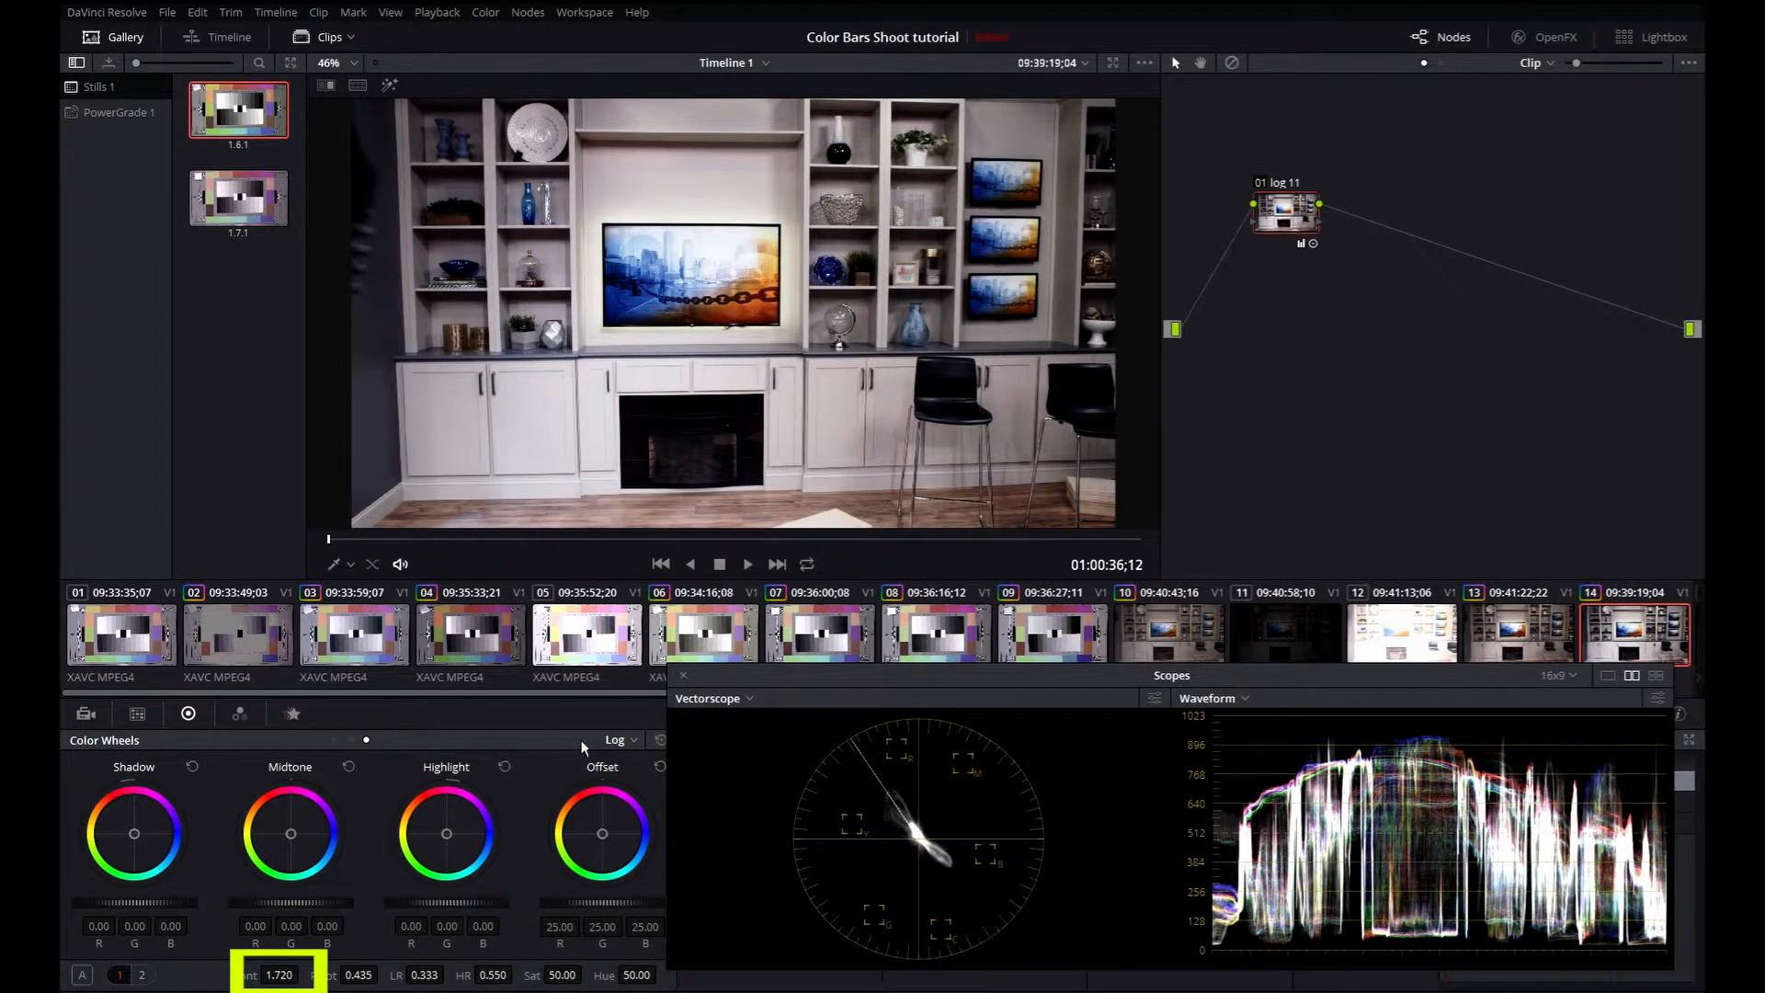
click(618, 740)
click(538, 726)
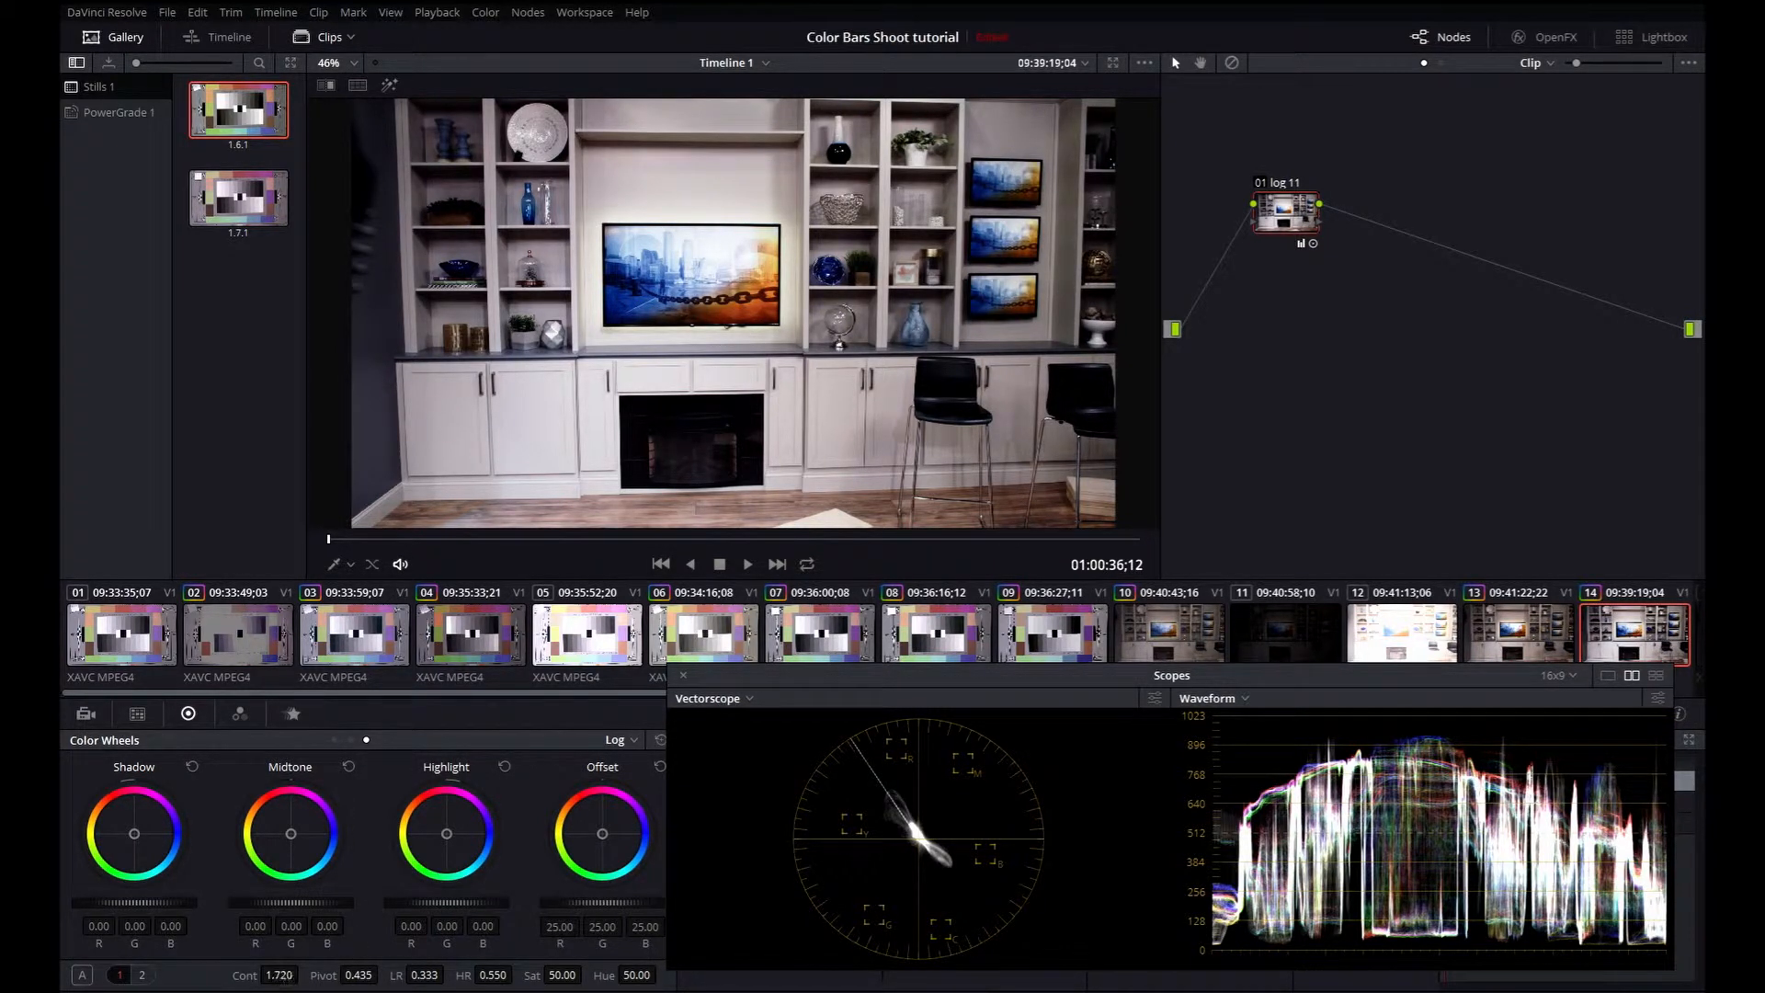
drag(280, 979, 383, 975)
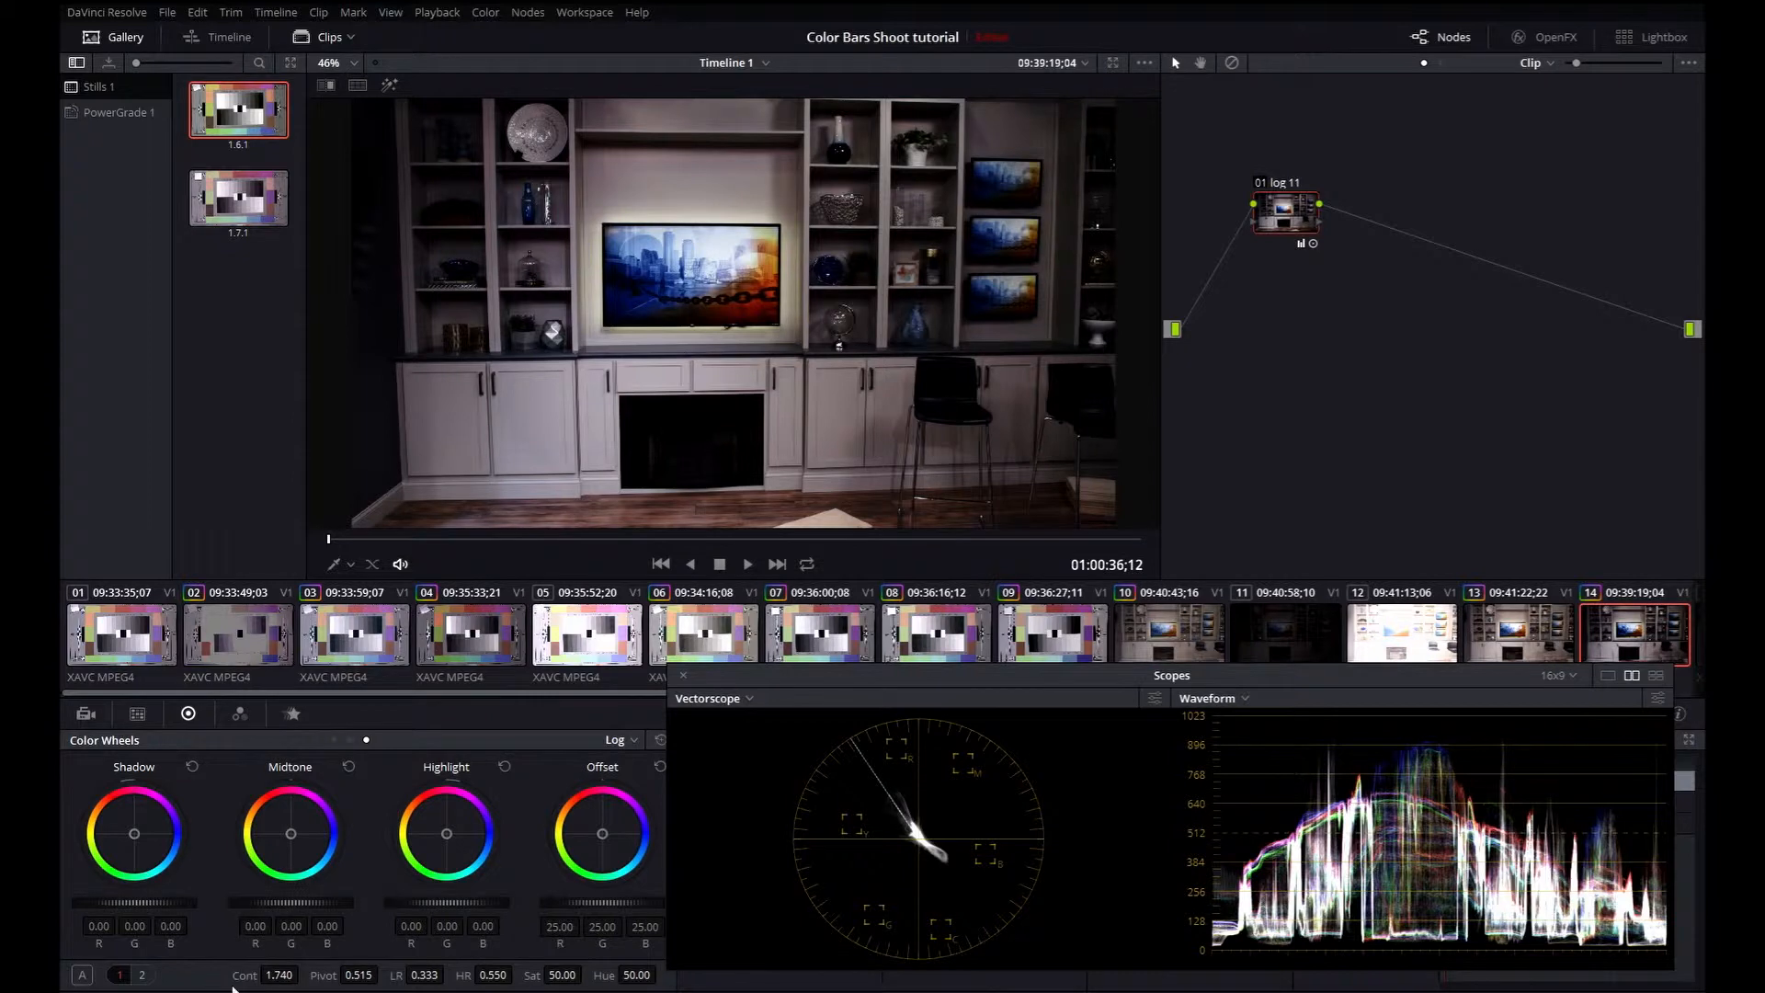
drag(279, 976, 383, 972)
mouse_move(276, 975)
mouse_down()
mouse_move(303, 976)
mouse_move(271, 976)
mouse_up()
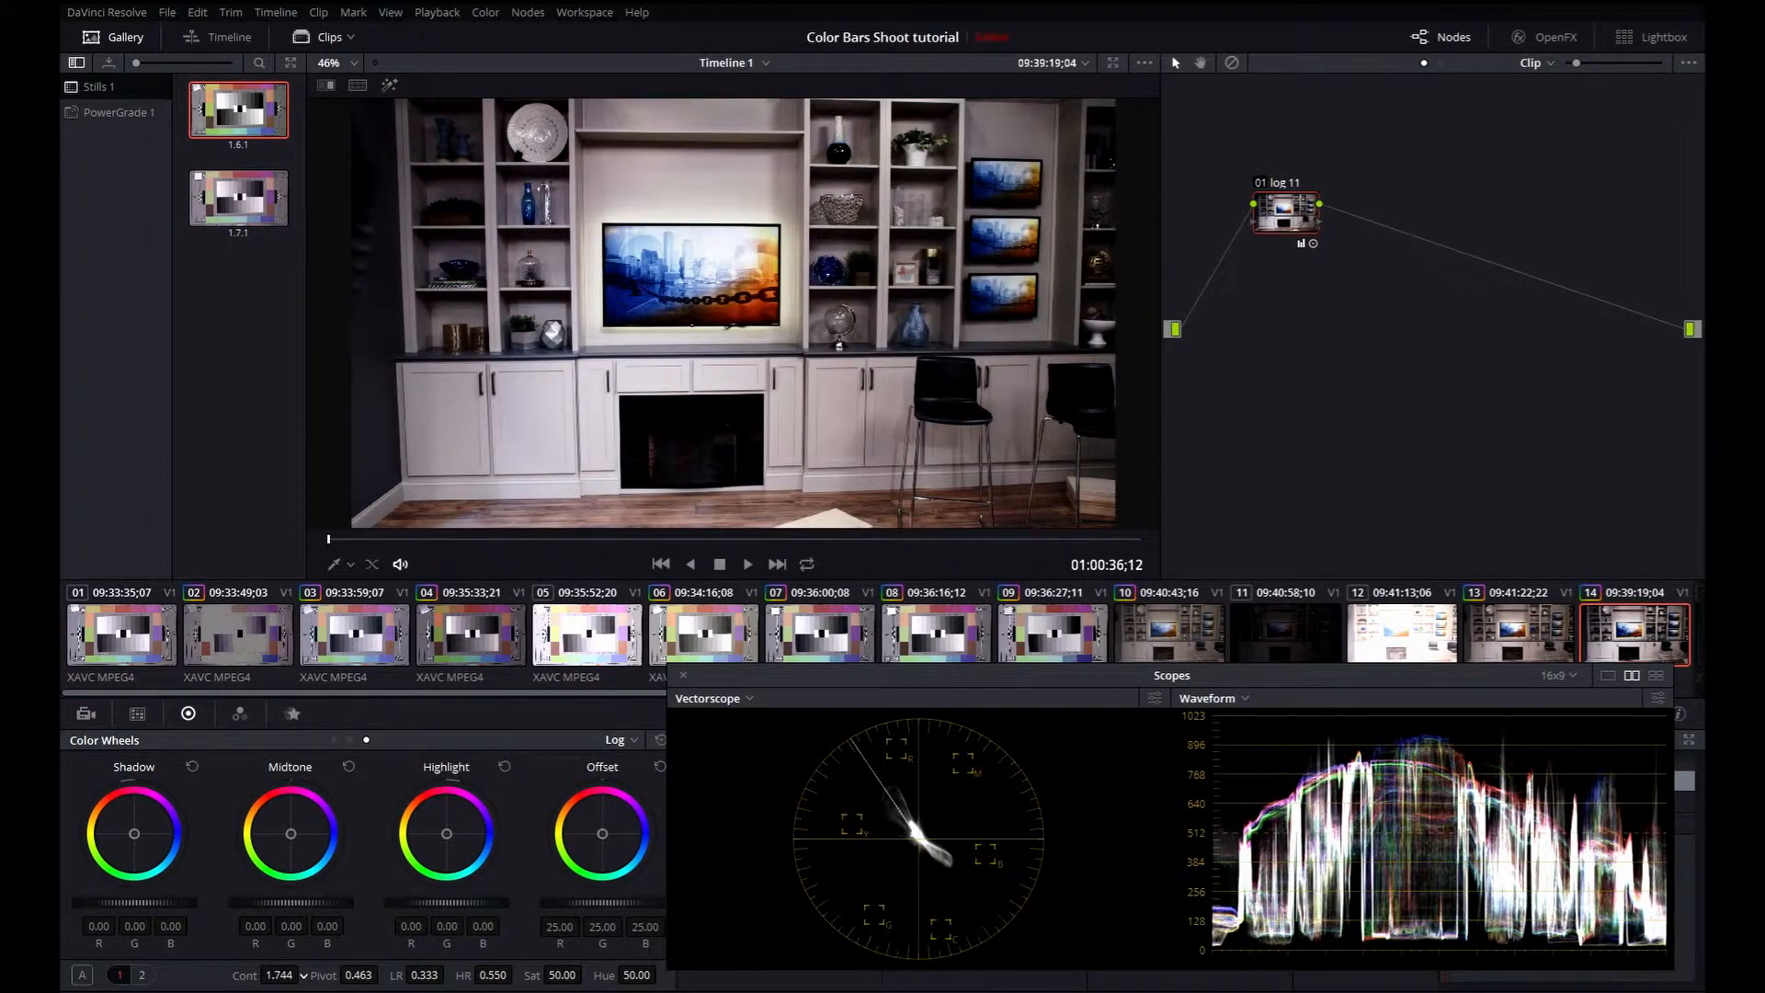
- Add a serial node after the living-room clip's contrast node and slightly adjust the Shadow level
key(alt+s)
drag(134, 903, 132, 903)
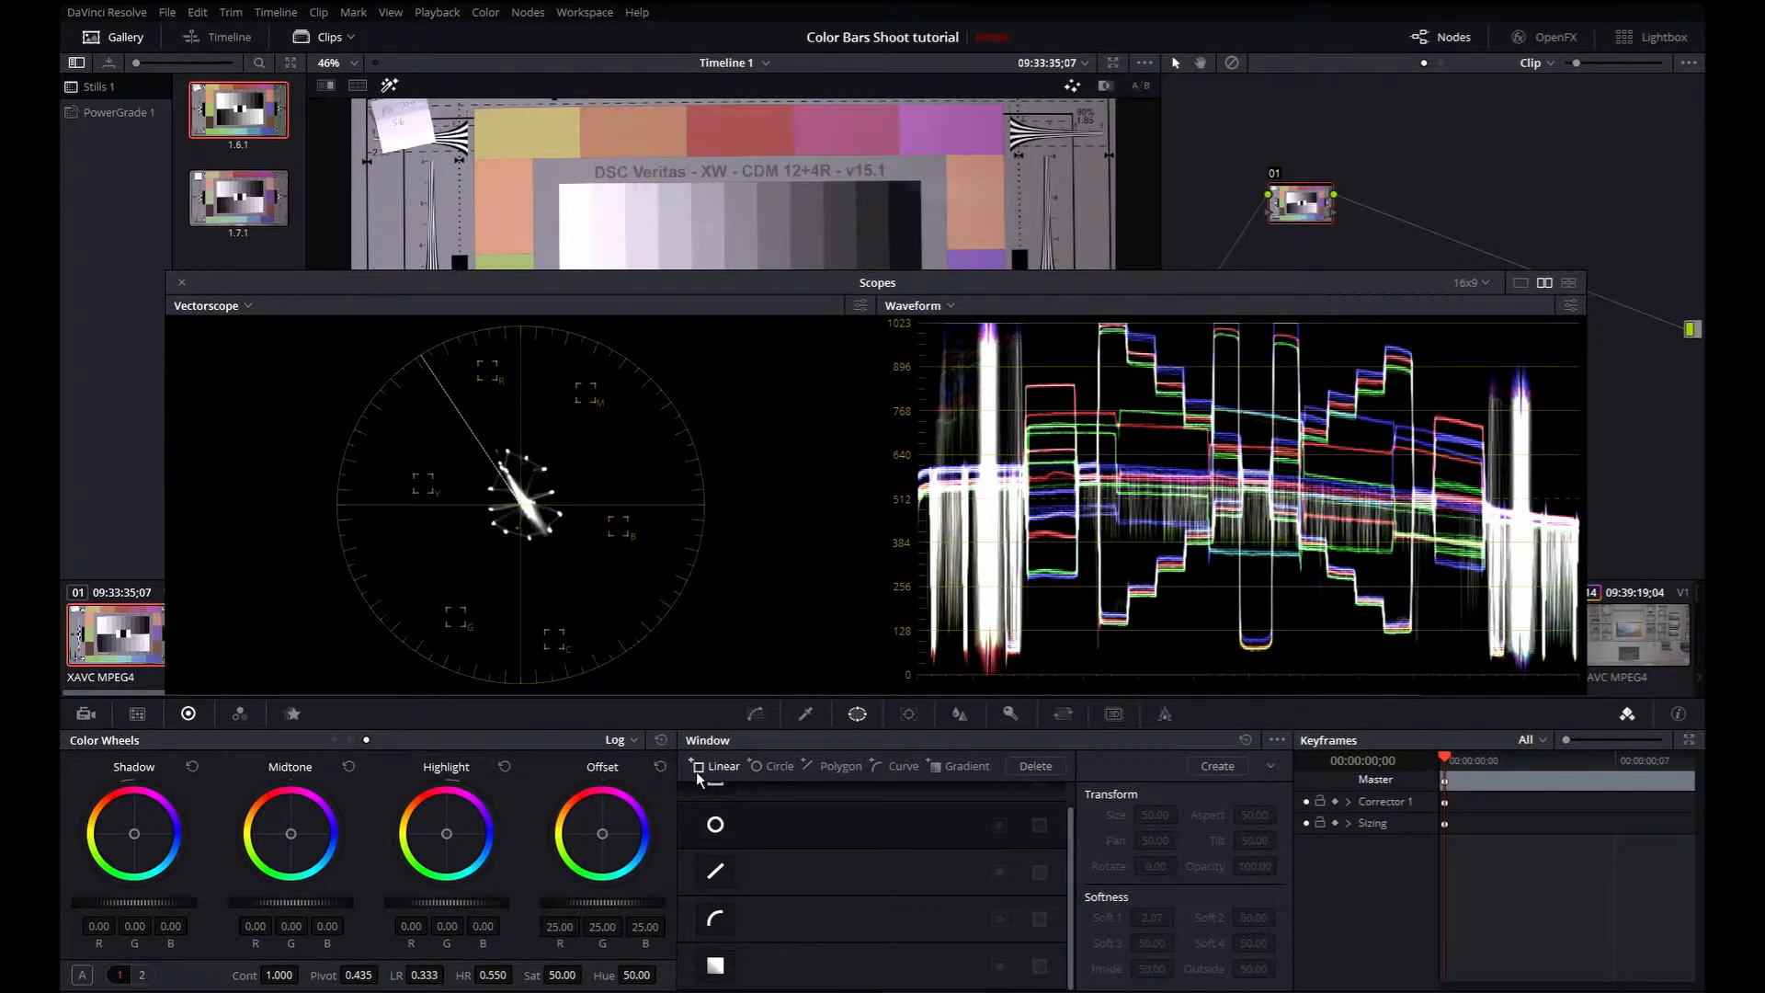
- Raise the chart clip's Offset to about 63.65 and on to 80.95, trying Shadow at -1.49 and -1.22 and undoing each Shadow change
drag(554, 902, 559, 902)
click(658, 766)
mouse_move(606, 905)
mouse_down()
mouse_move(407, 904)
mouse_move(643, 905)
mouse_move(542, 905)
mouse_move(644, 905)
mouse_move(614, 902)
mouse_up()
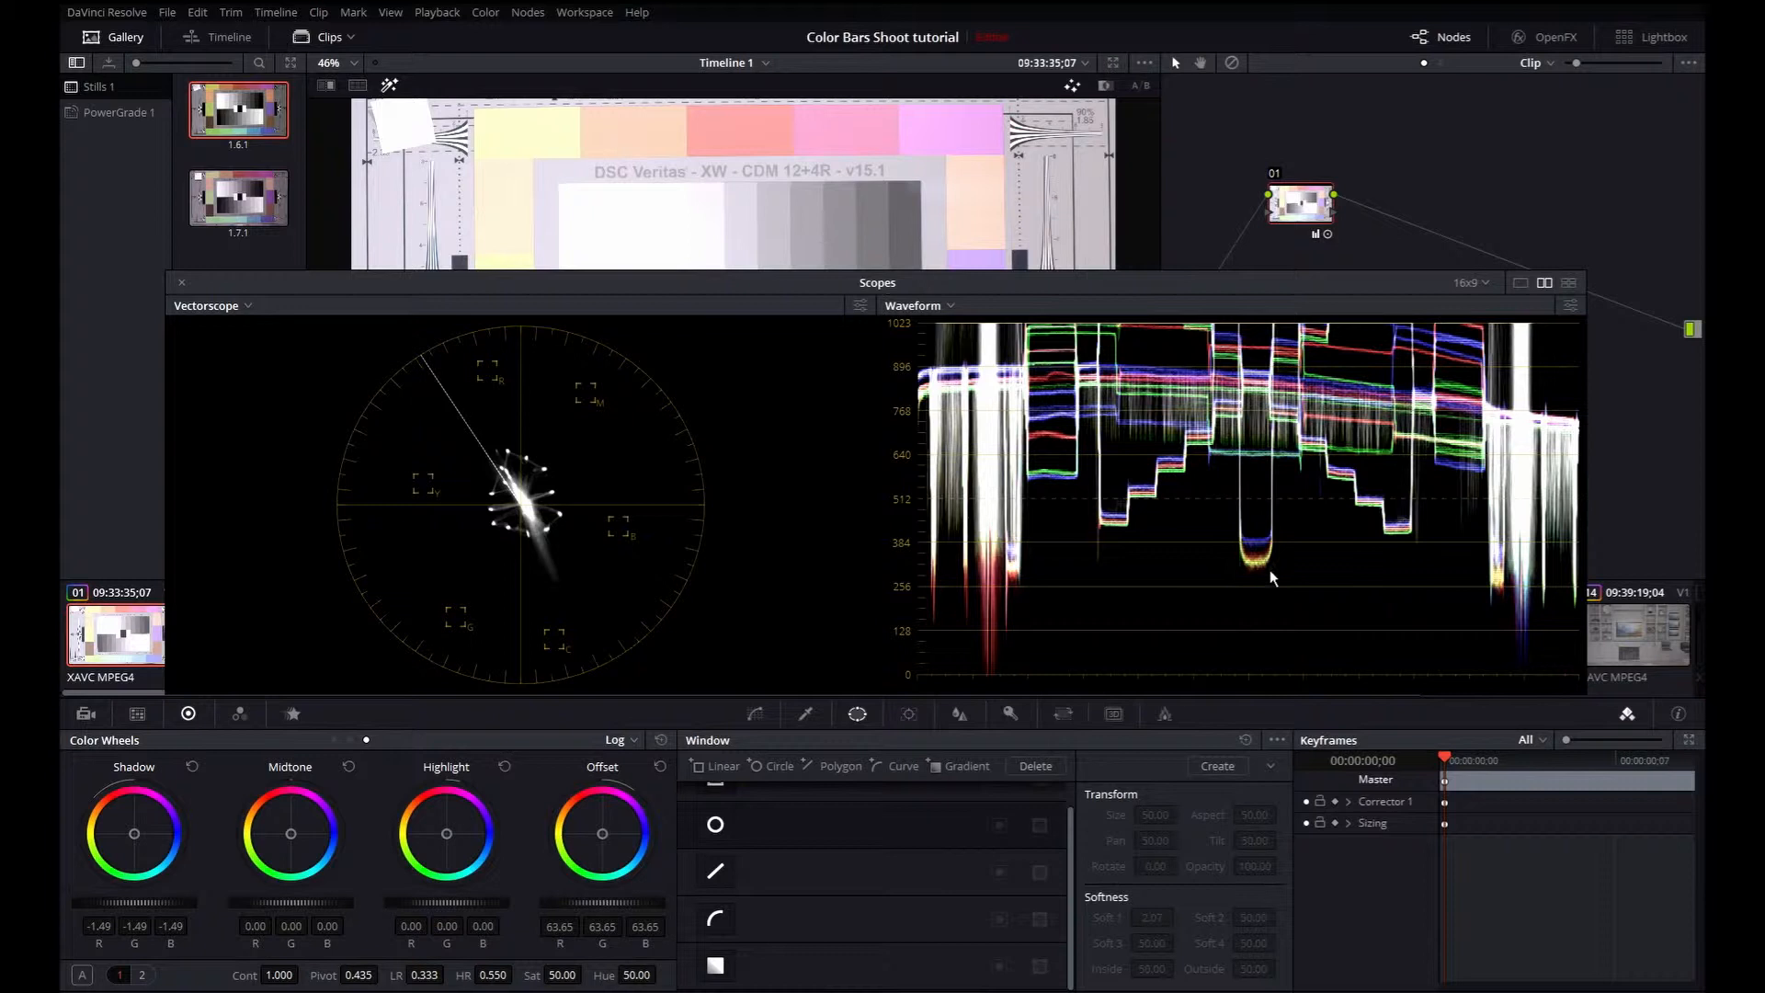
key(ctrl+z)
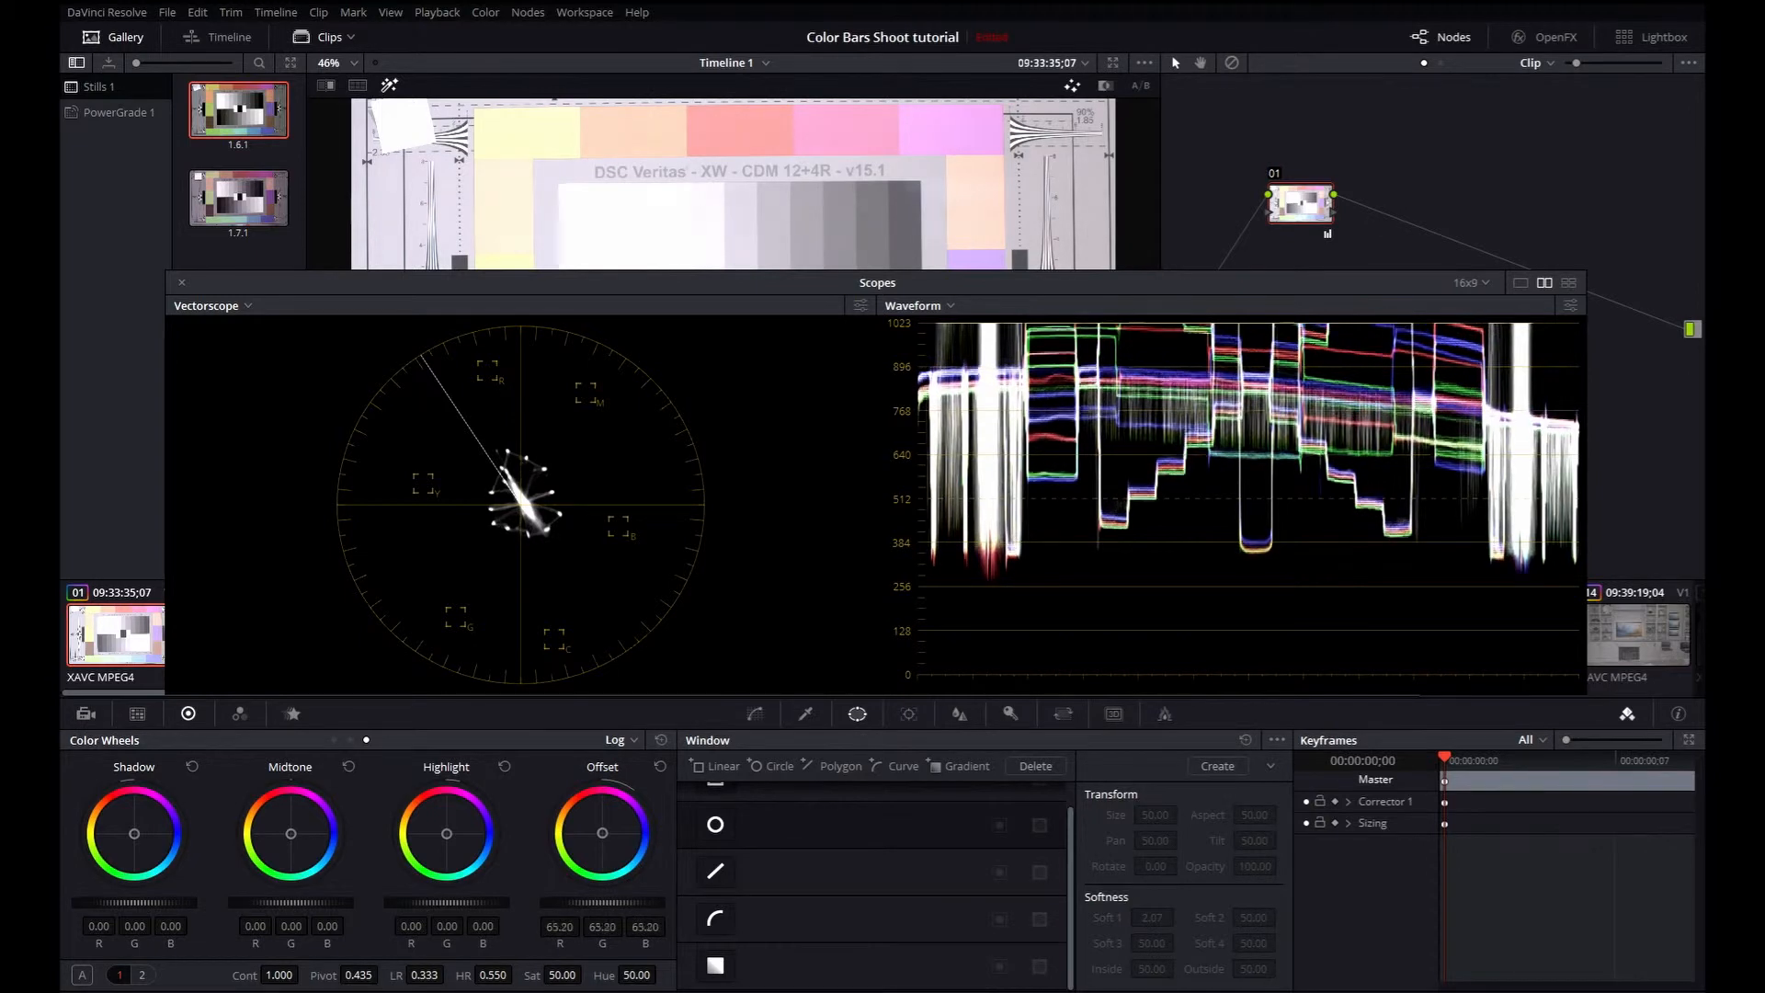
drag(581, 902, 581, 904)
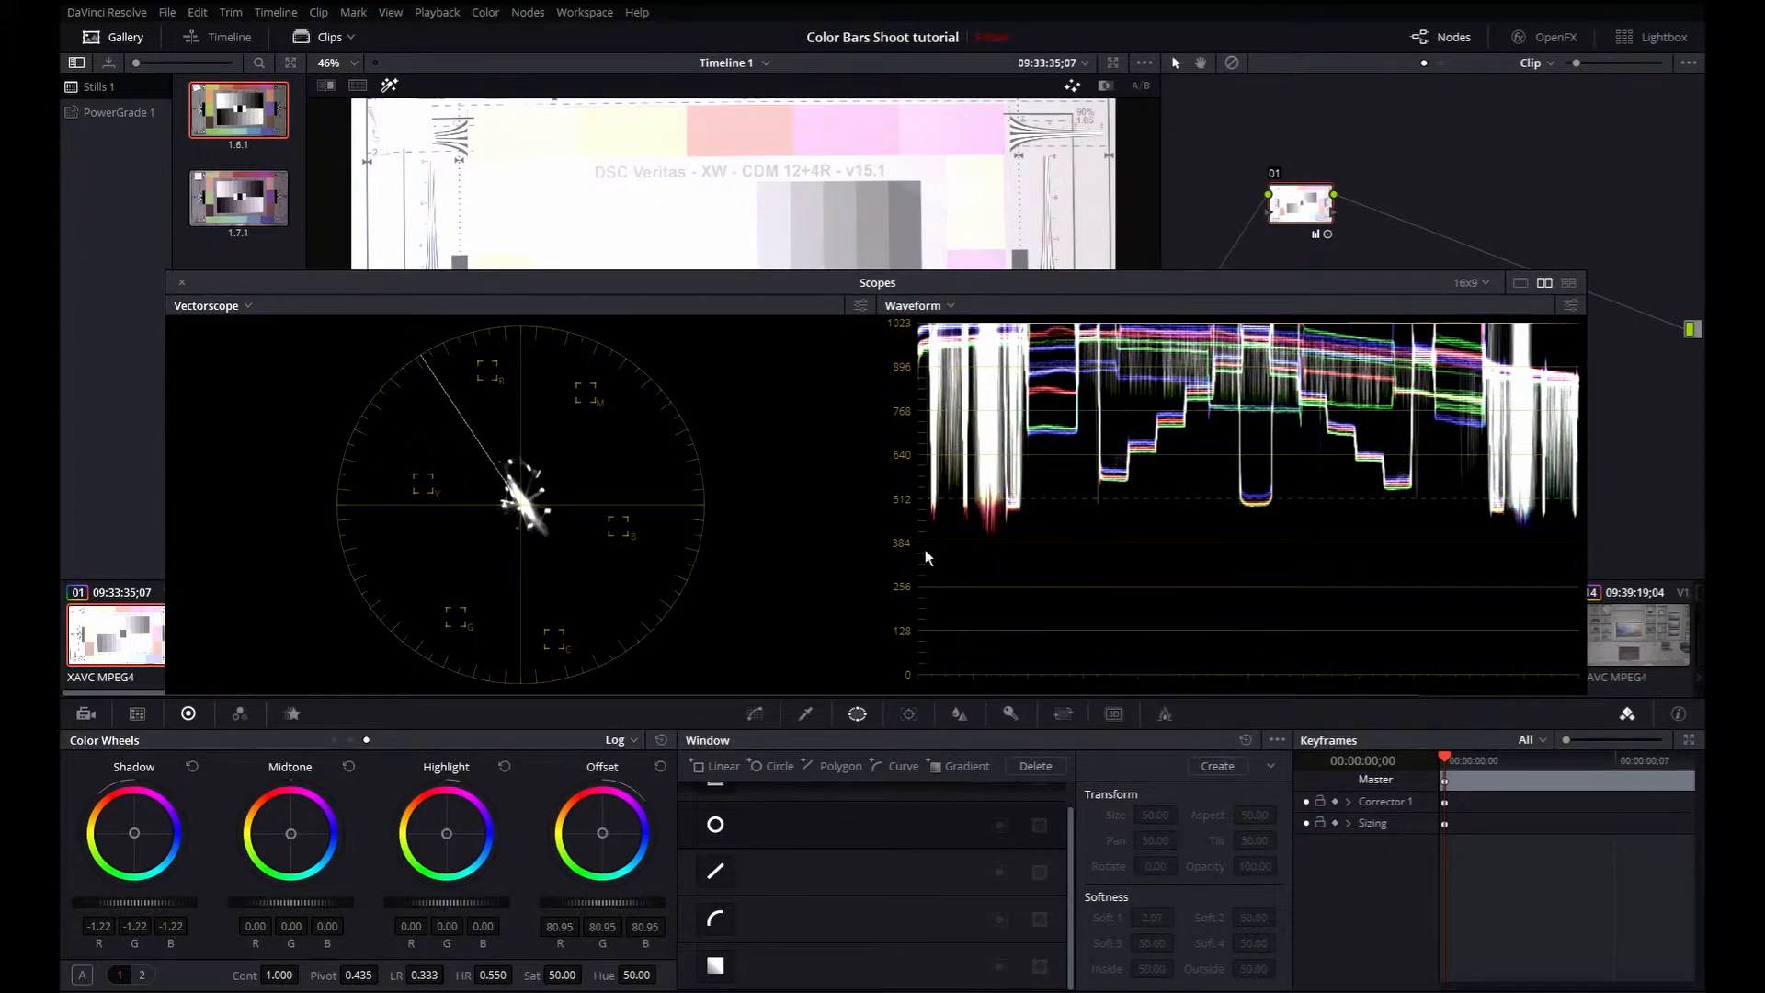
key(ctrl+z)
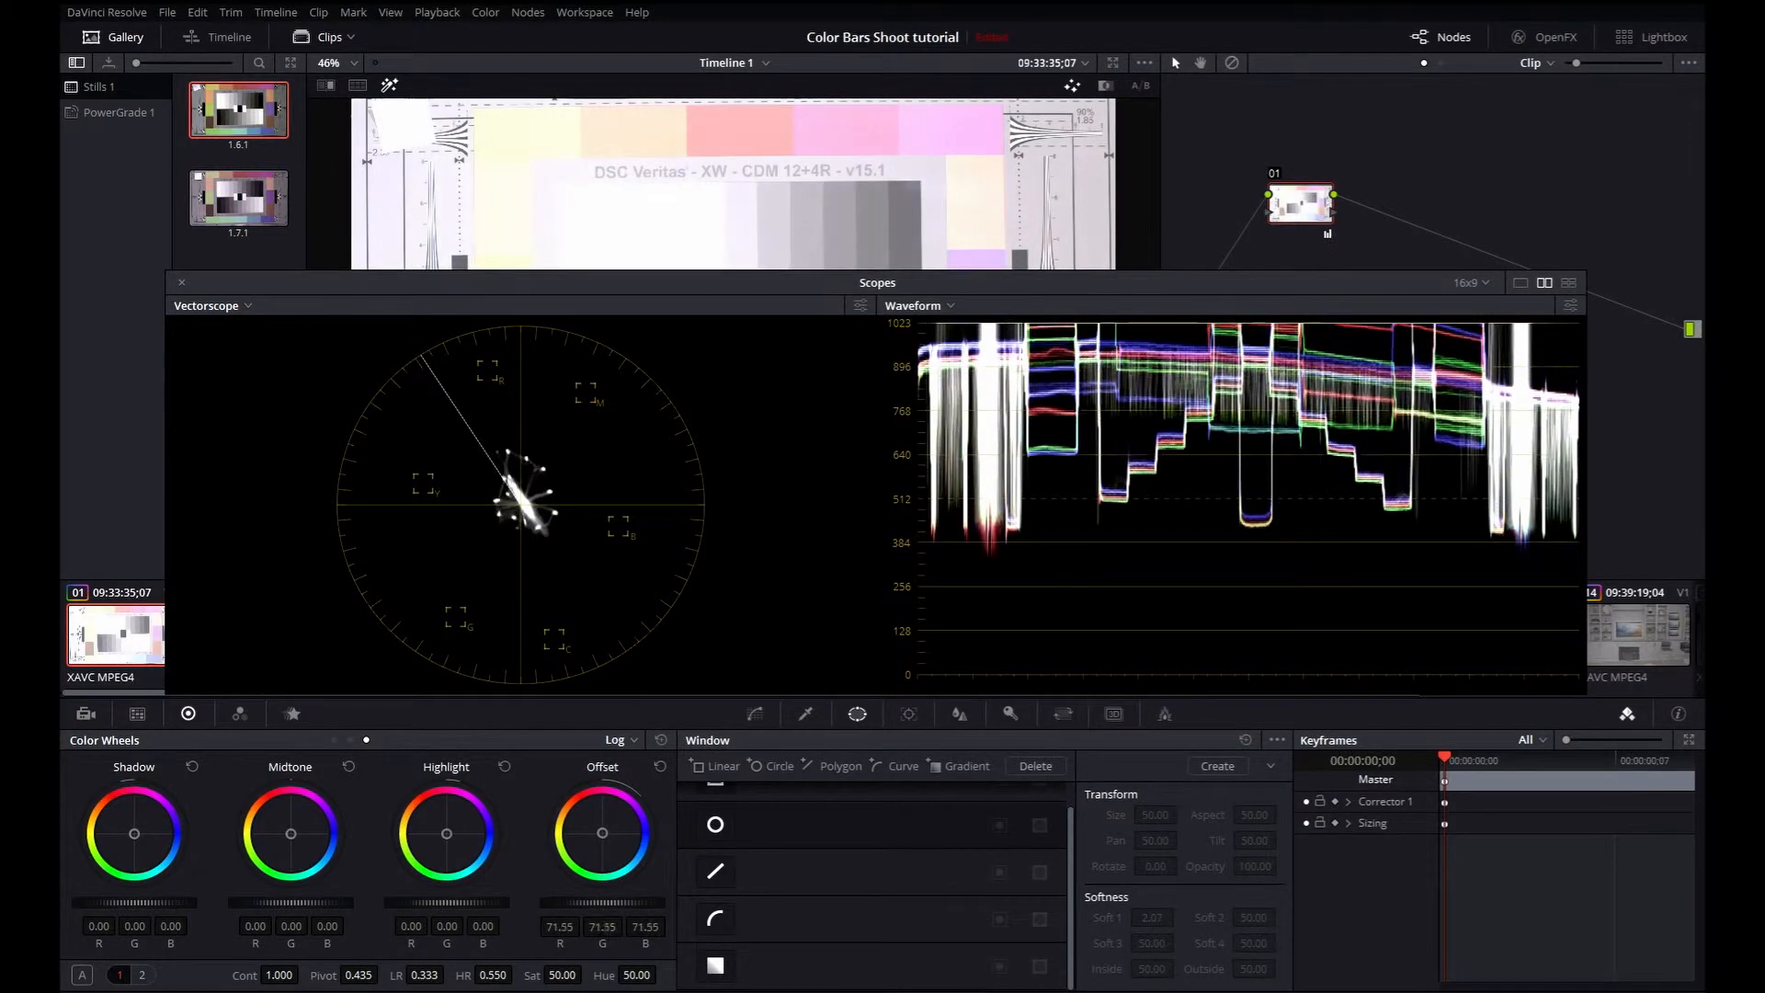
- Lower the chart clip's Offset to about -54.20 on all three channels
drag(811, 905, 791, 904)
drag(615, 907, 590, 908)
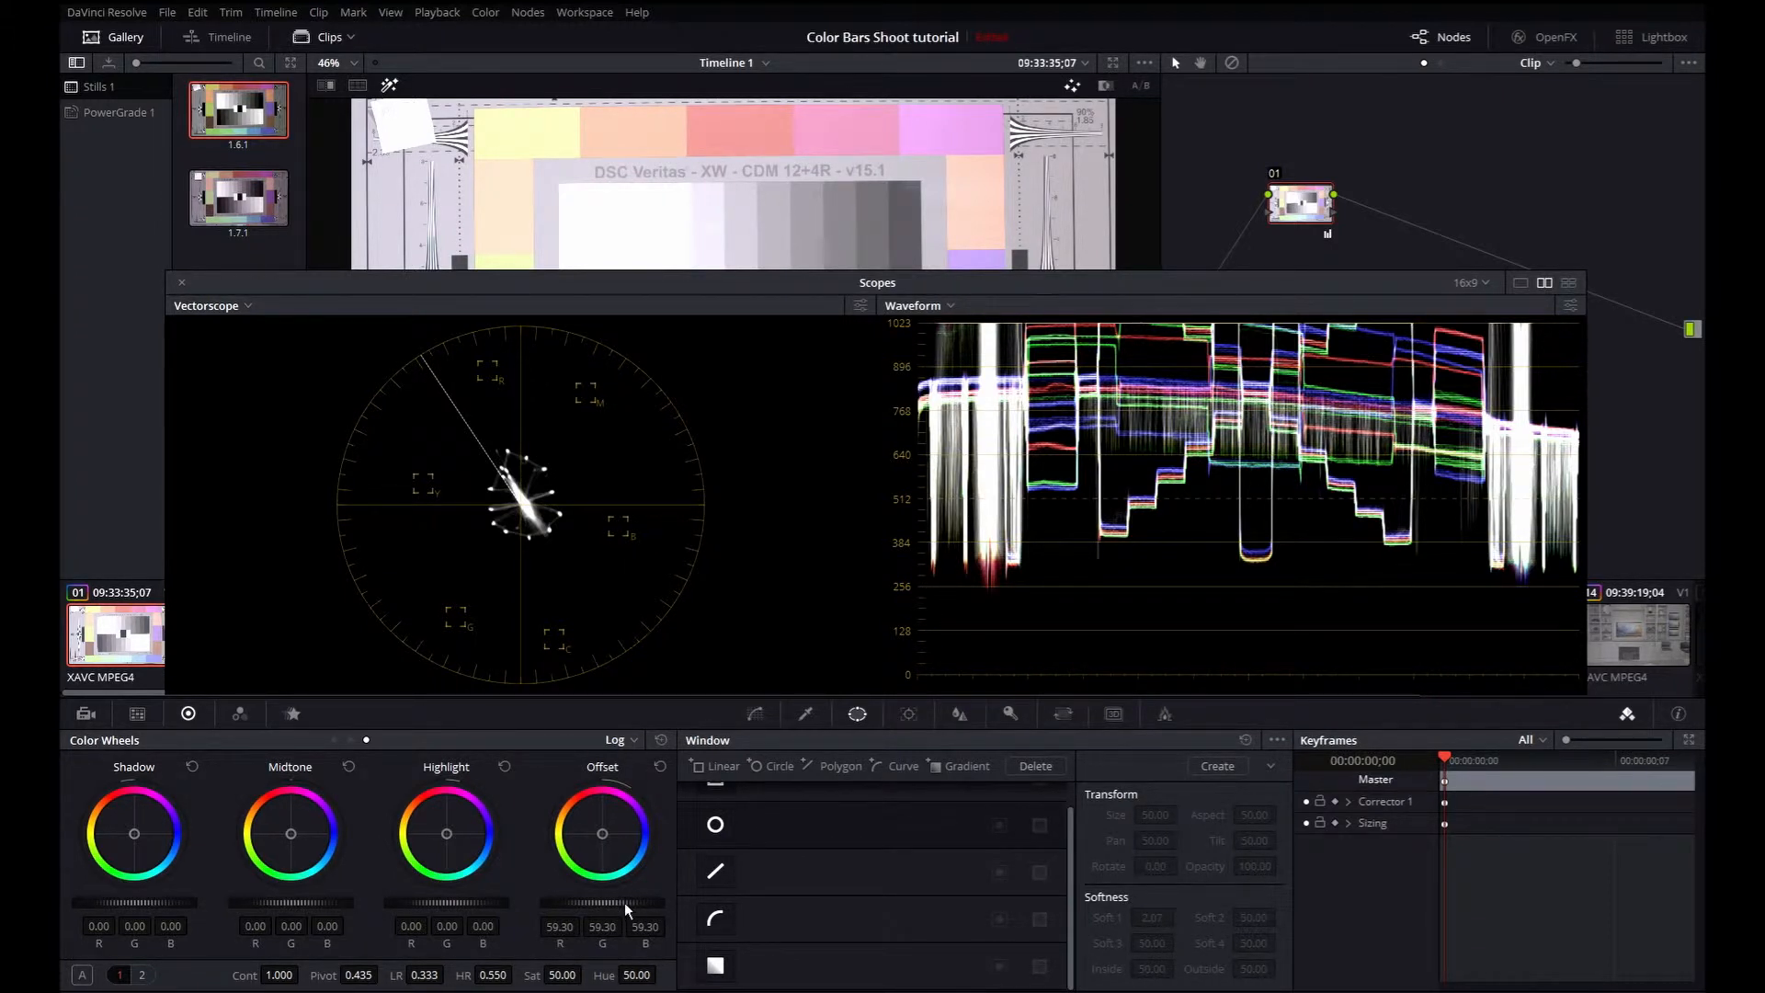
drag(640, 903, 541, 903)
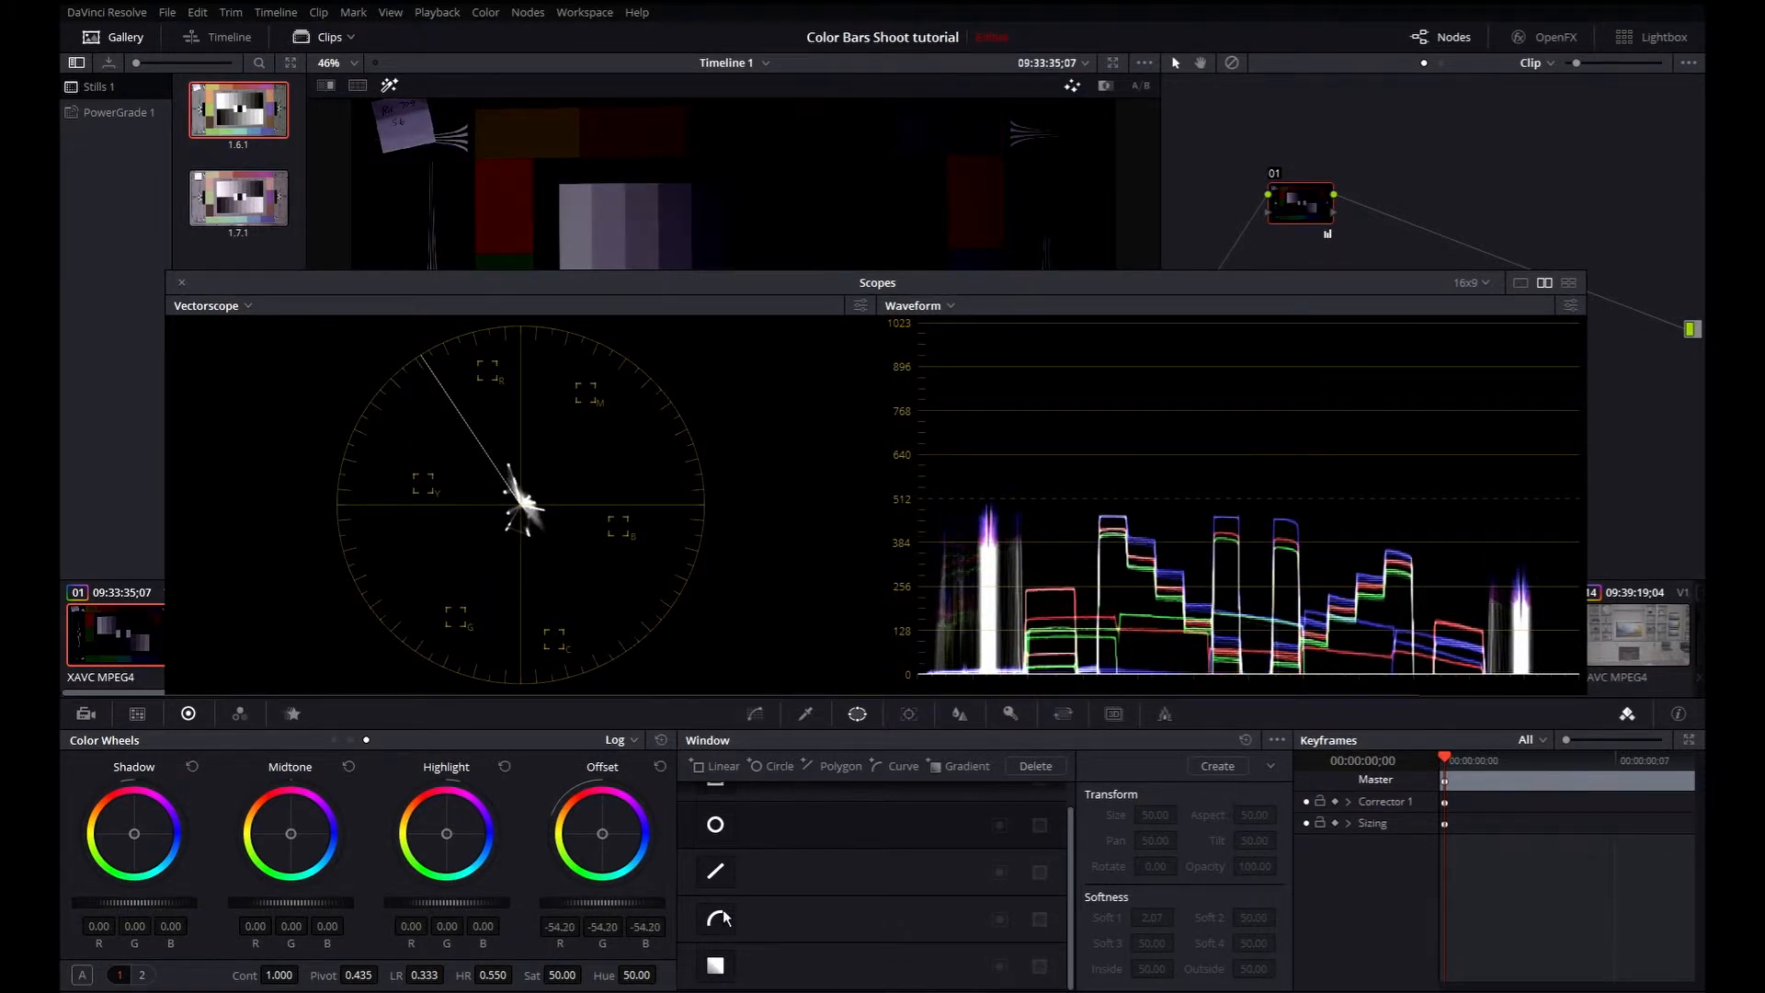